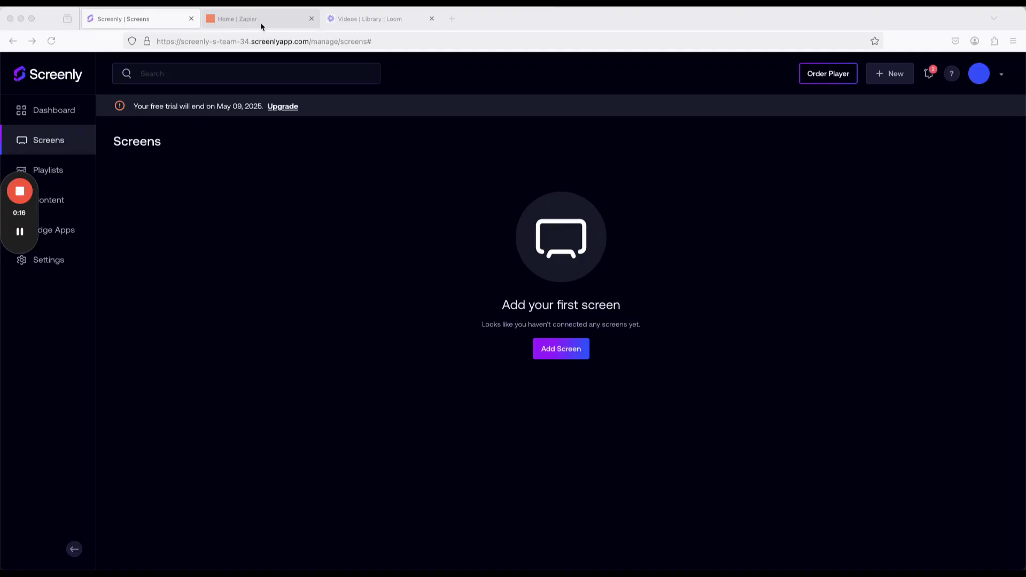
click(262, 21)
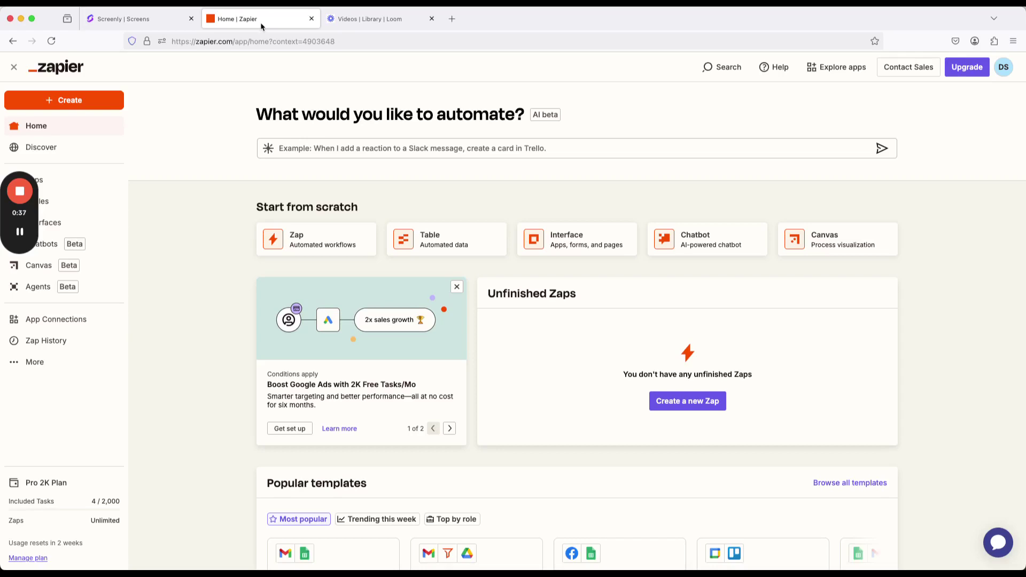
click(158, 20)
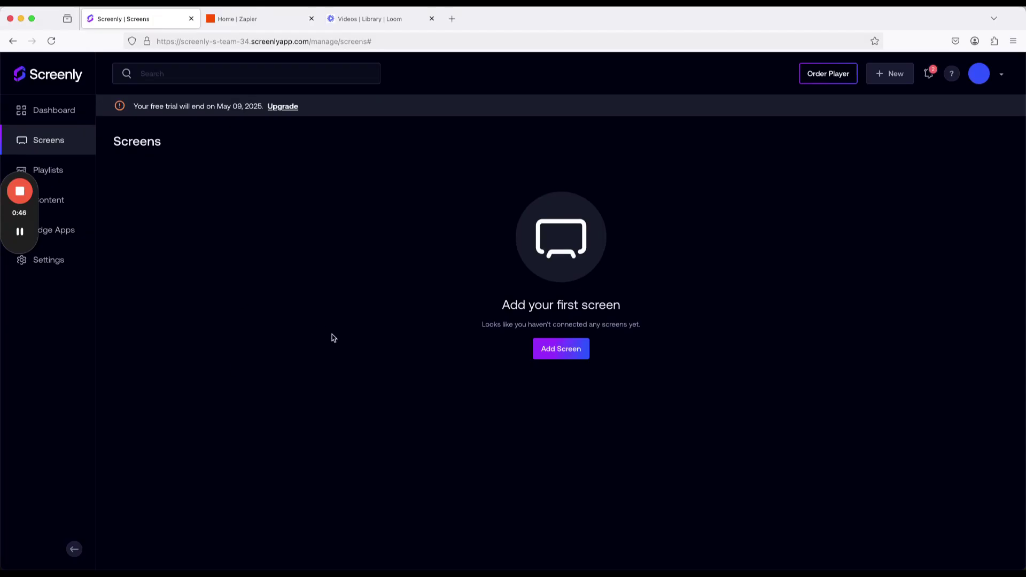
Step: Start adding the first screen with the web-based Screenly Anywhere type and open its pairing page
click(575, 349)
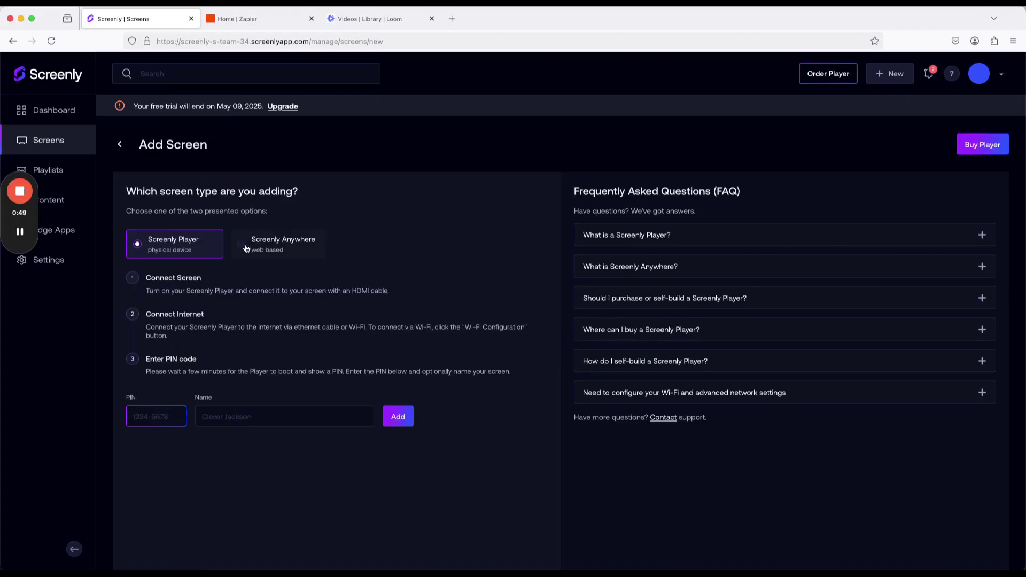
click(244, 249)
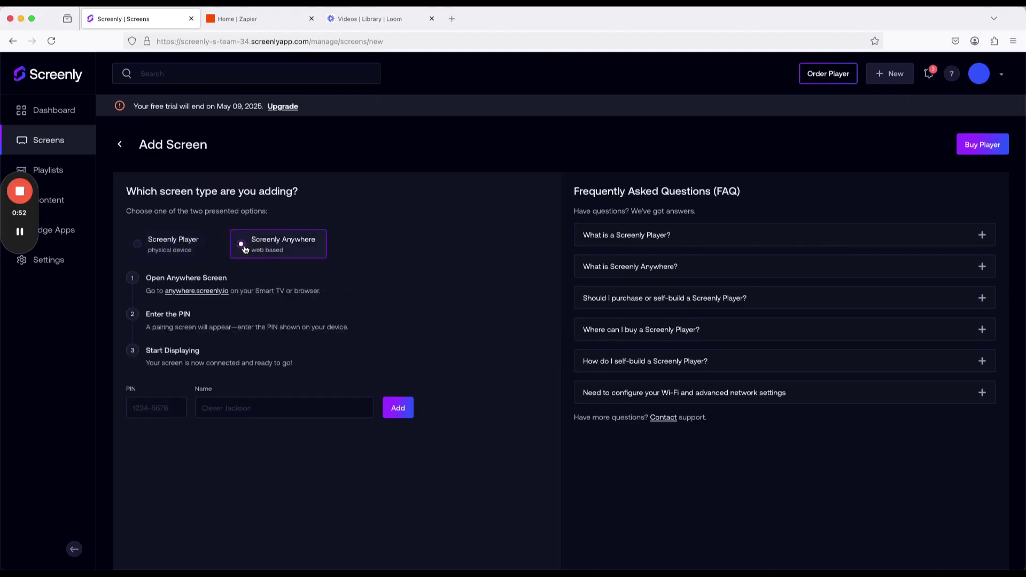
click(215, 292)
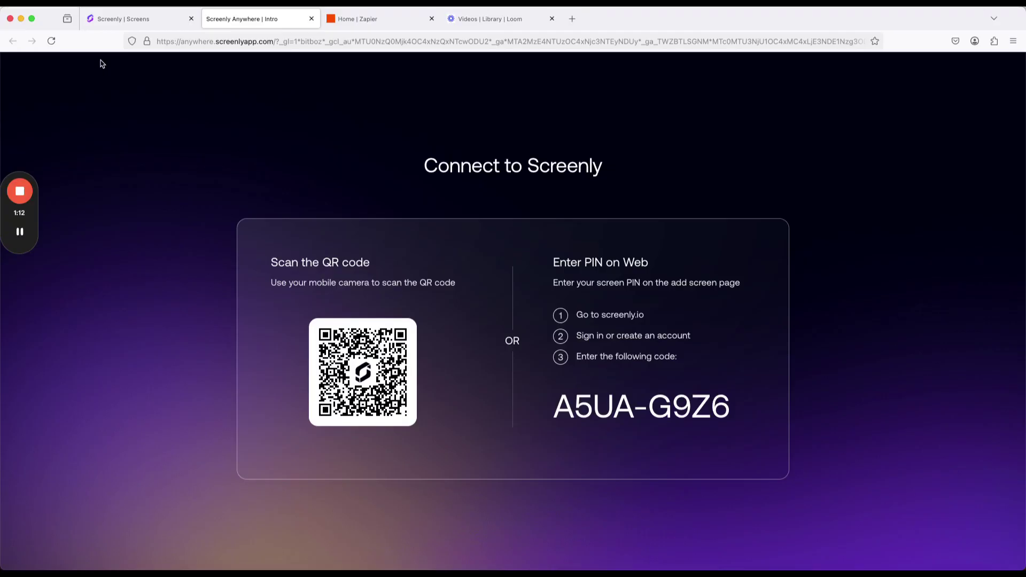
Step: Enter the pairing PIN from the Screenly Anywhere page in the new screen's PIN field
click(117, 19)
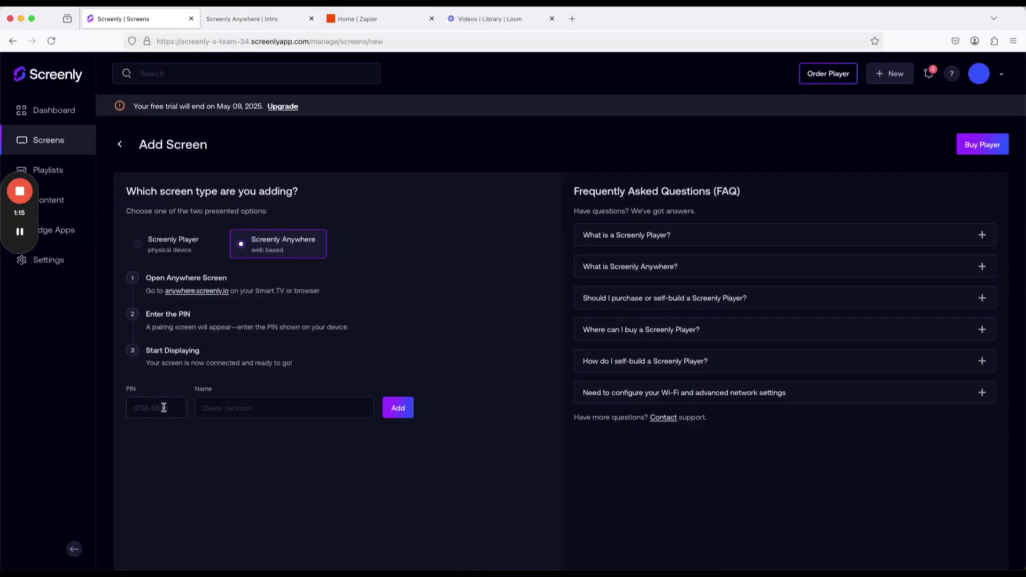
click(163, 408)
text(A5UA)
click(261, 18)
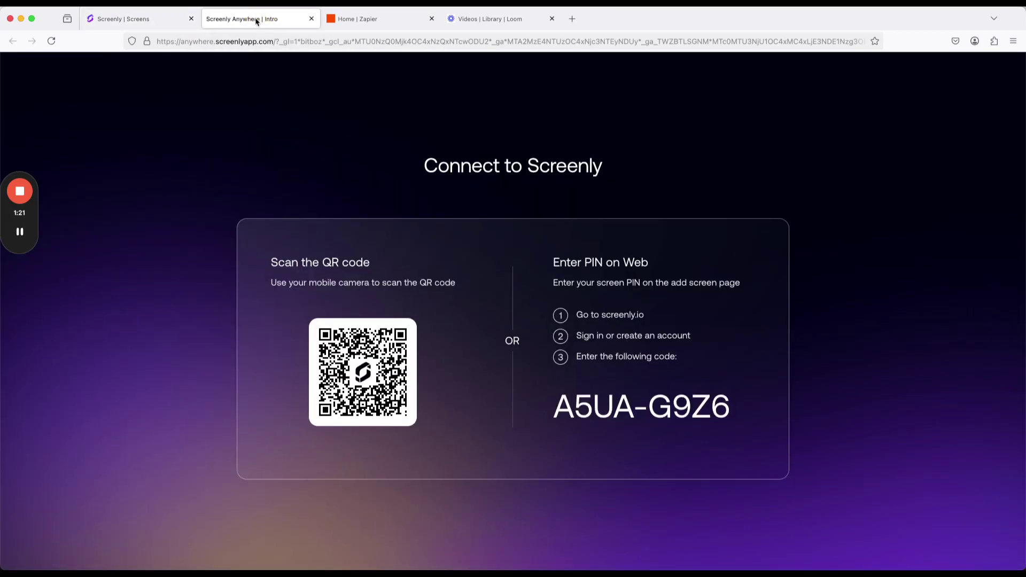
click(133, 19)
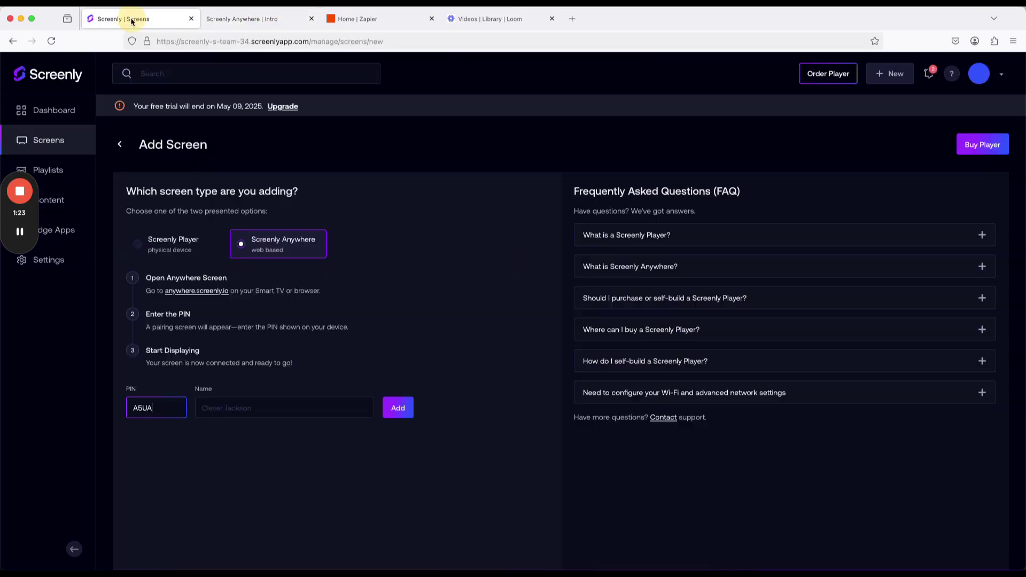
text(-G9Z6)
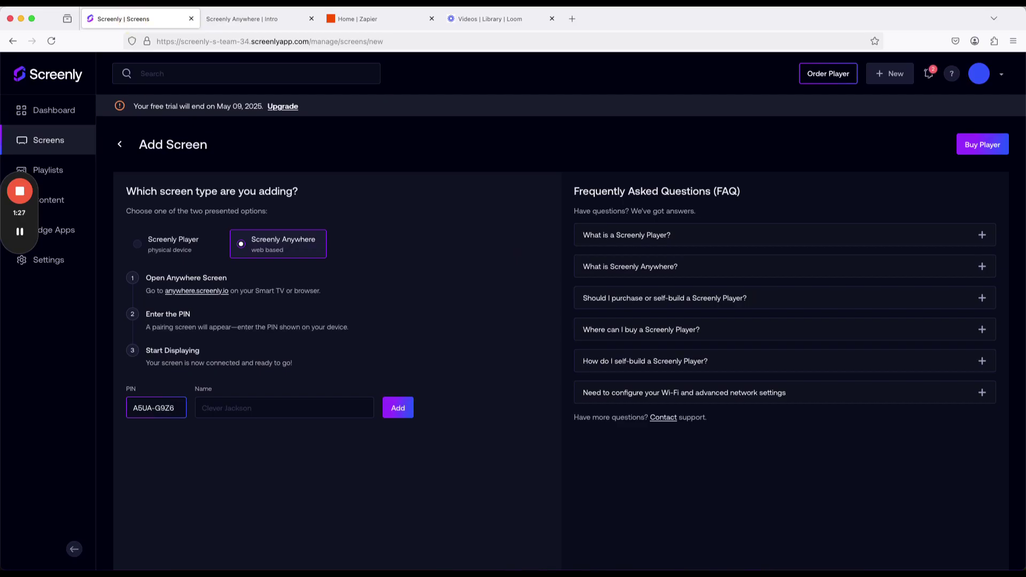
Step: Name the new screen Test Screen, add it and show the list of screens
click(265, 410)
text(Test)
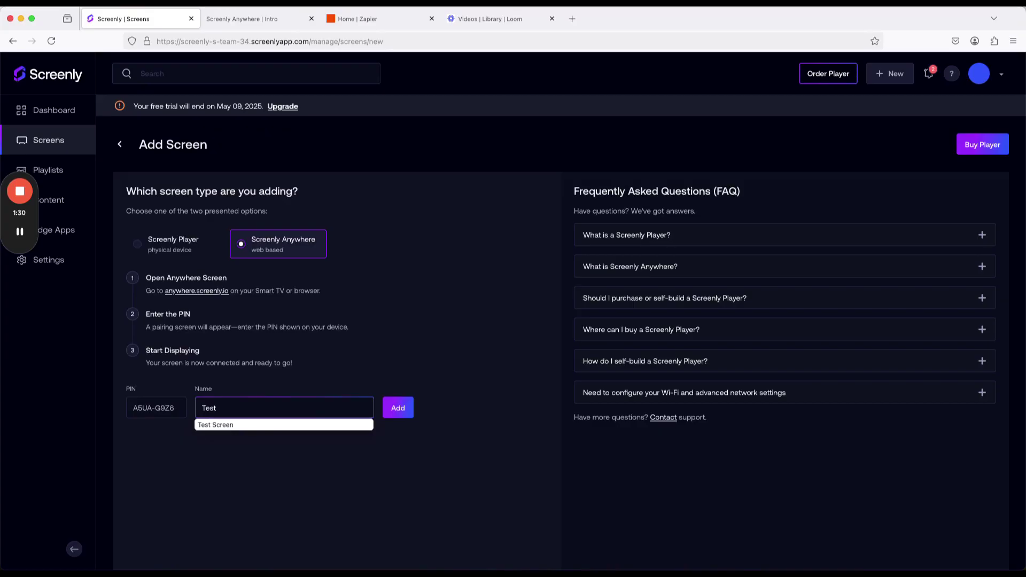
text( Screen)
click(403, 406)
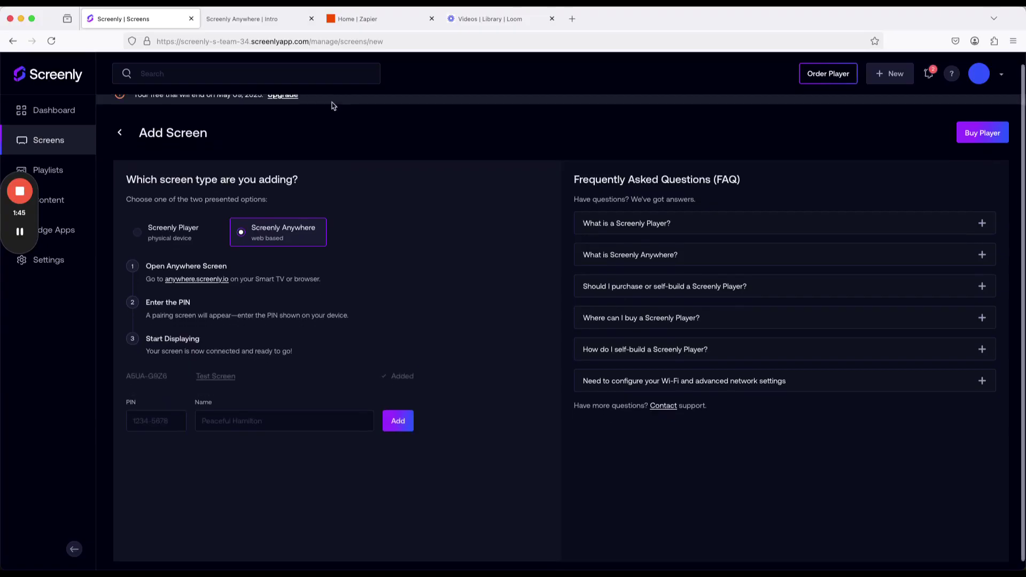
click(68, 147)
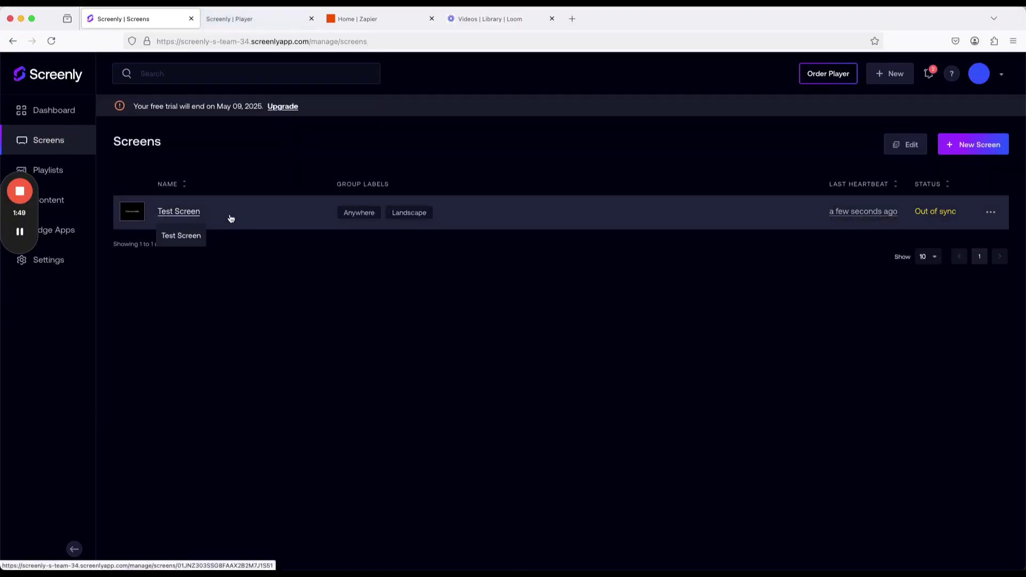
Step: Switch to Zapier and create a new Zap
click(357, 19)
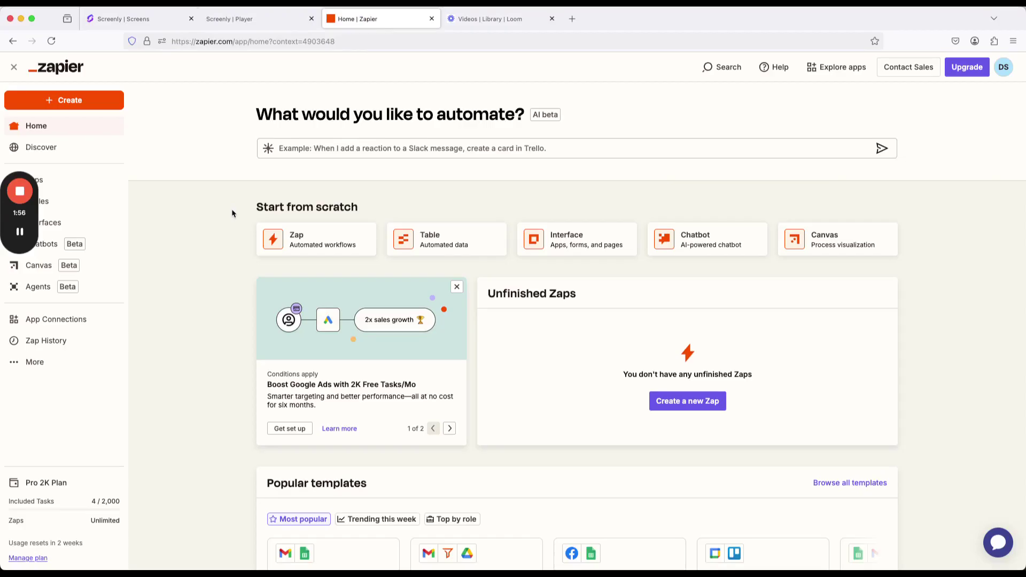
scroll(247, 285, down, 1)
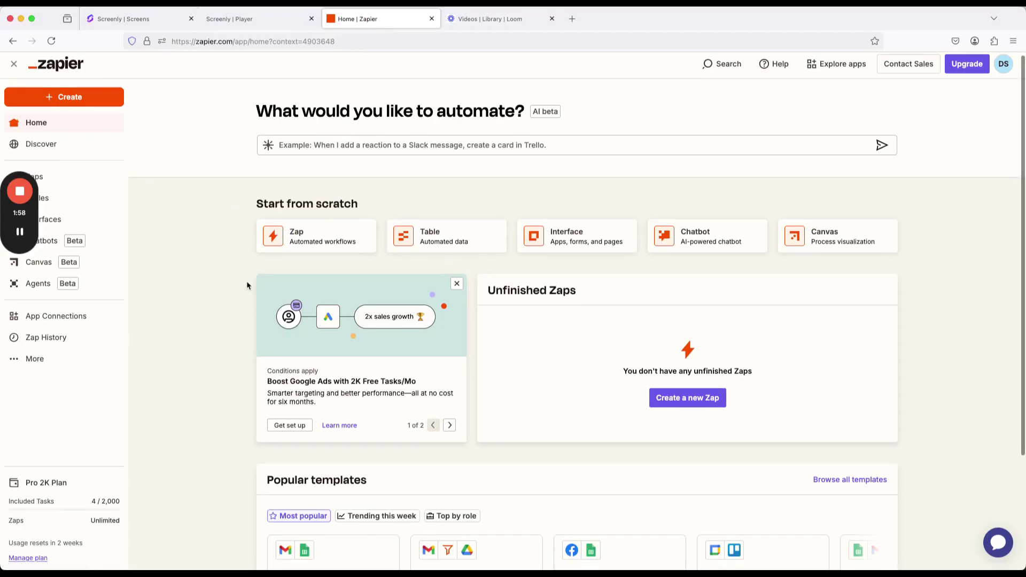
scroll(247, 285, down, 1)
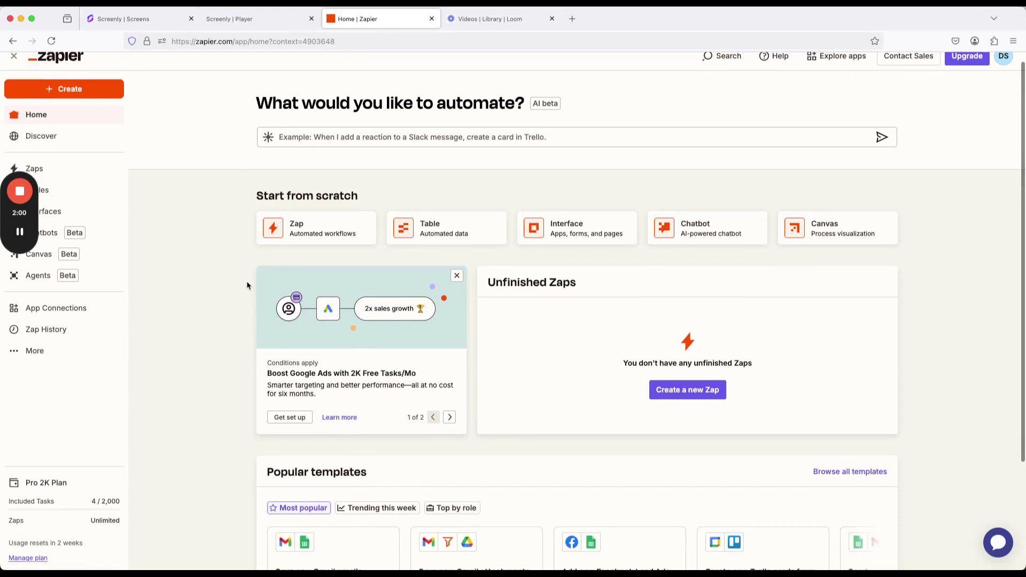
scroll(247, 286, up, 1)
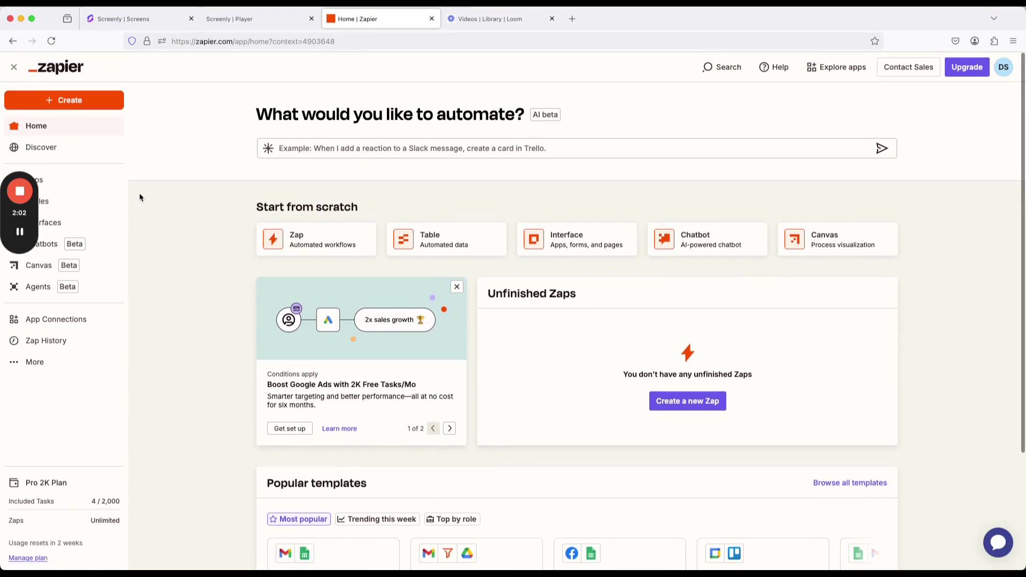
click(77, 106)
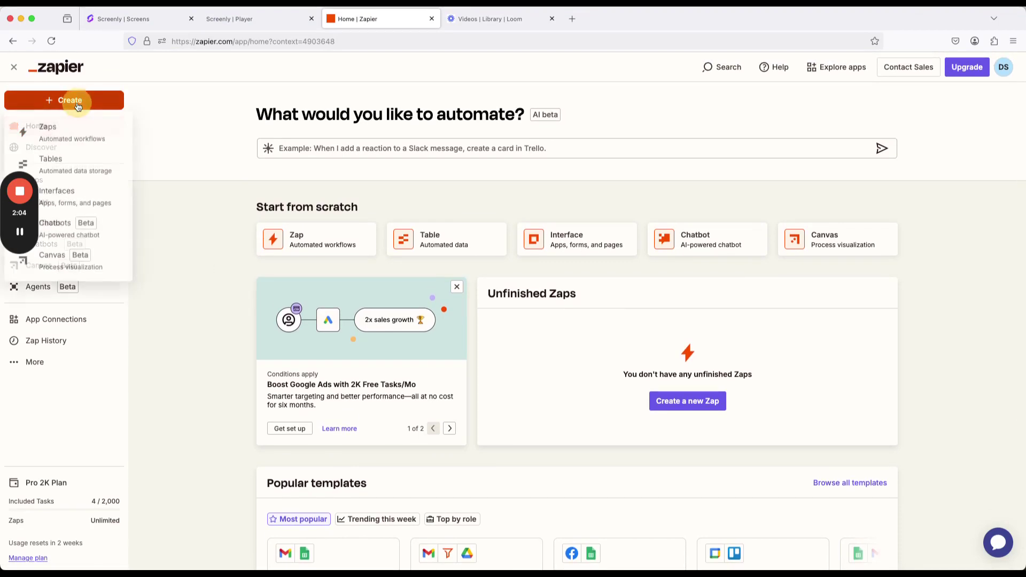
click(78, 132)
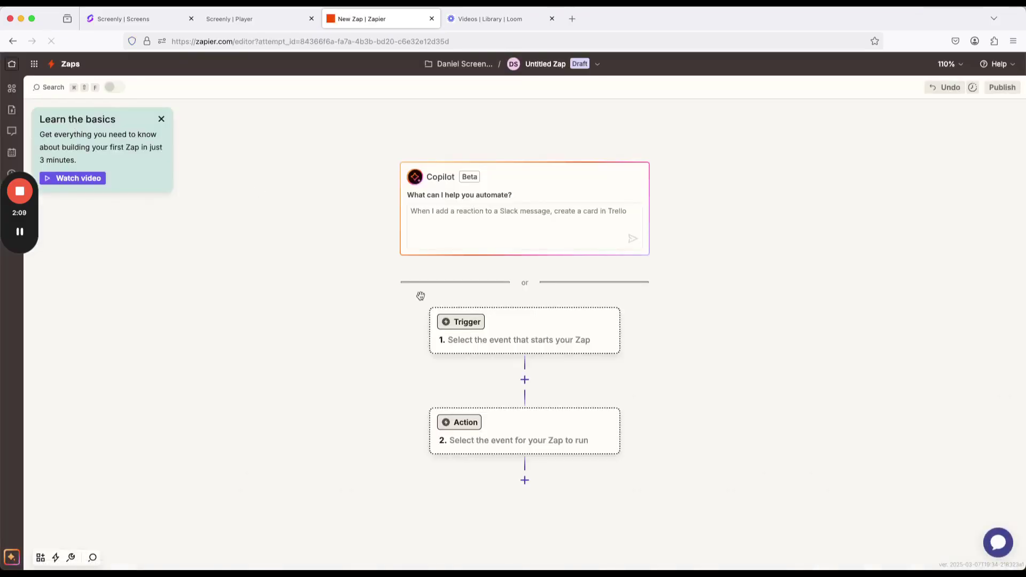
Step: Set the Zap's trigger to Google Drive with the New File in Folder event and continue to its configuration
click(459, 328)
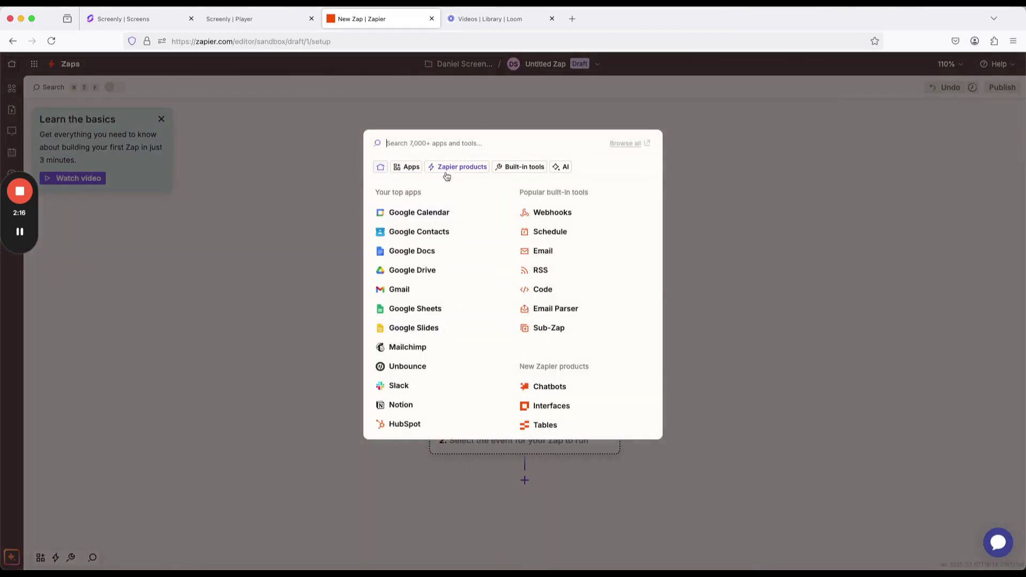
click(434, 273)
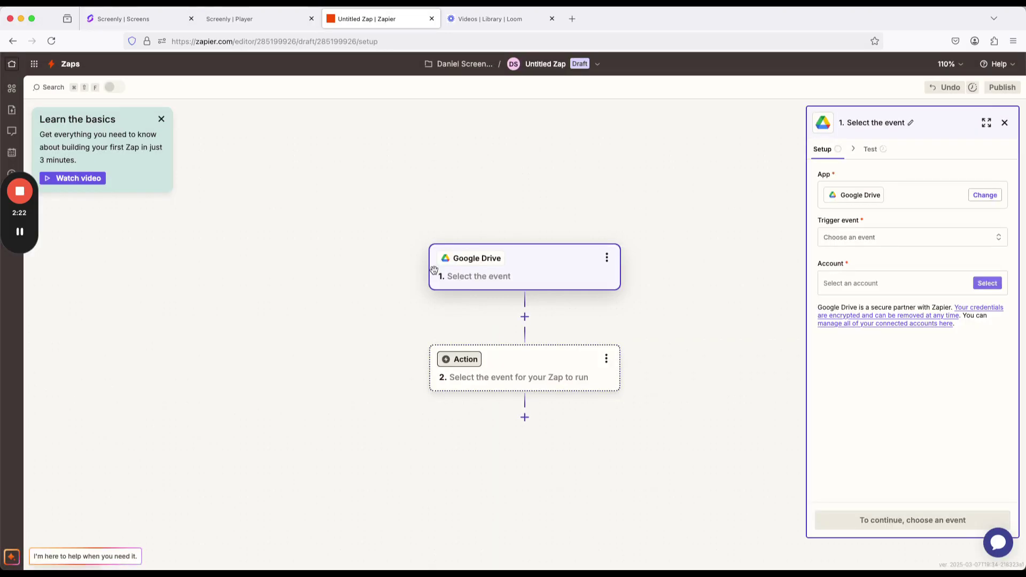
click(837, 236)
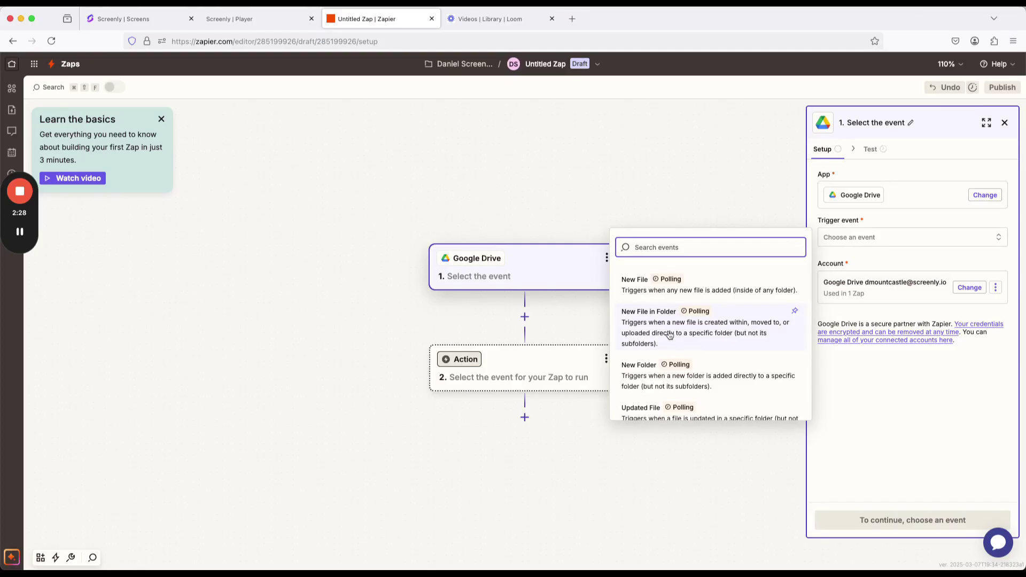
click(649, 316)
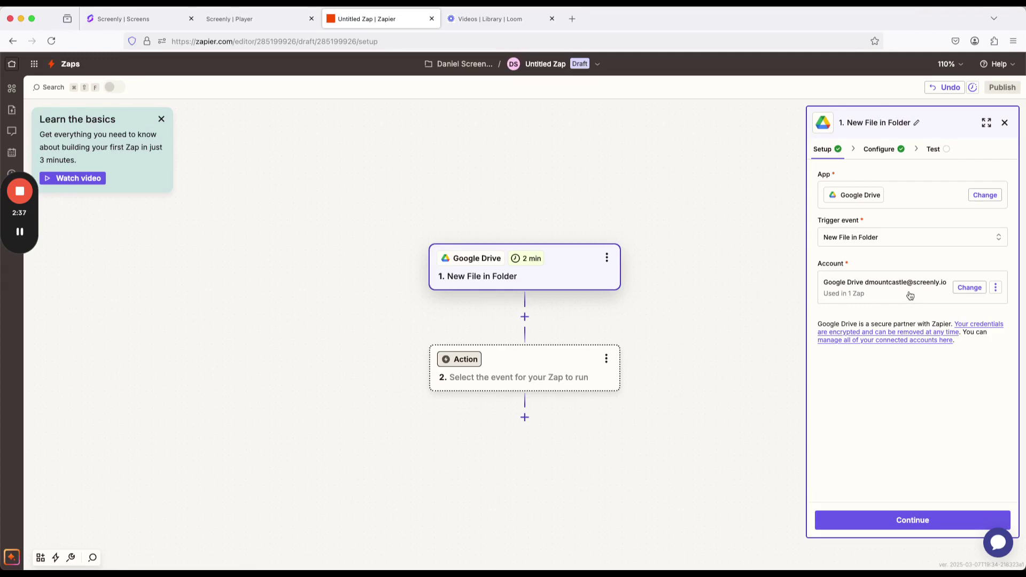
click(903, 525)
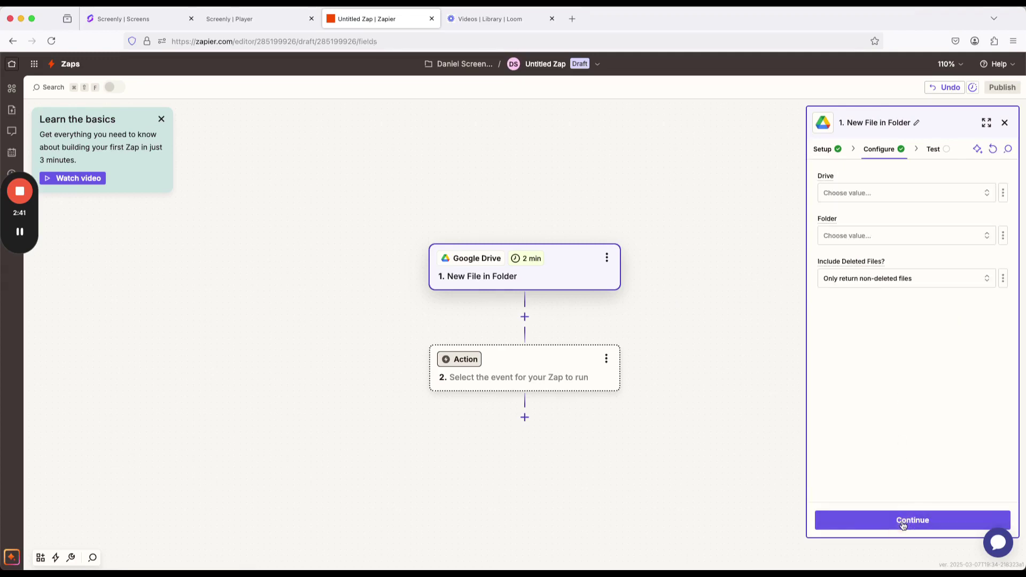
Step: Configure the trigger to watch the Screen Files folder in My Google Drive and continue to testing
click(883, 192)
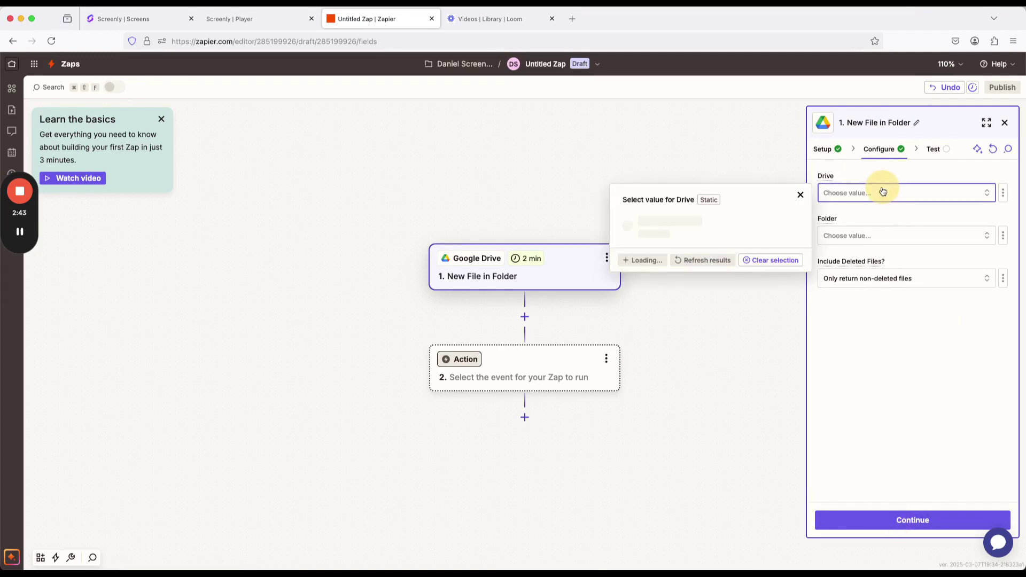
click(635, 224)
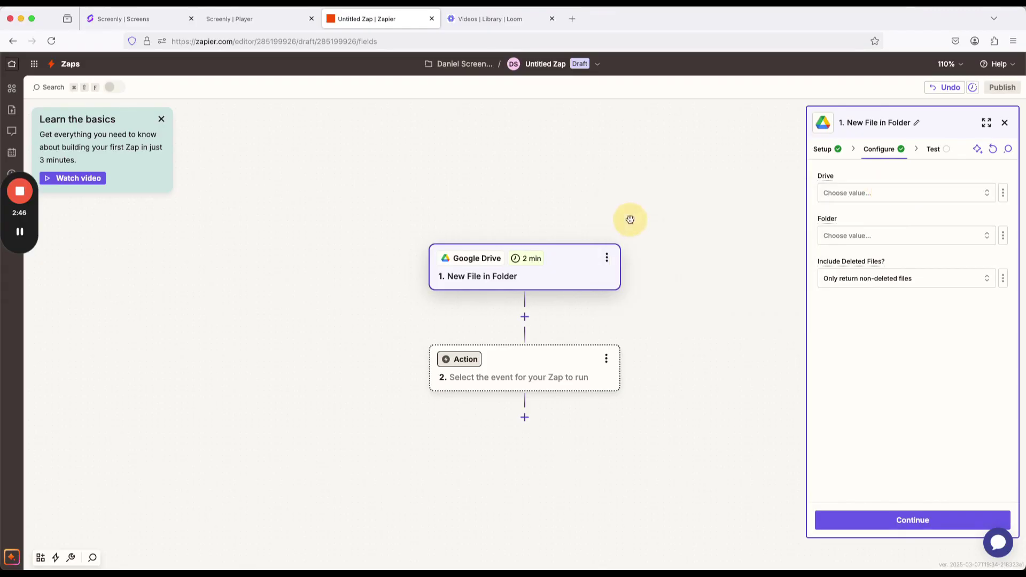
click(874, 236)
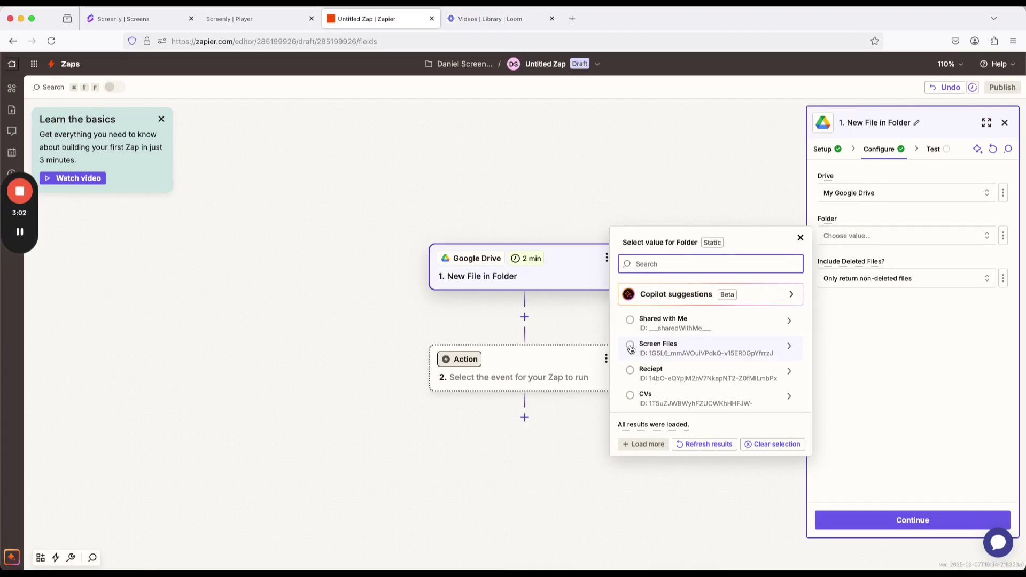
click(631, 349)
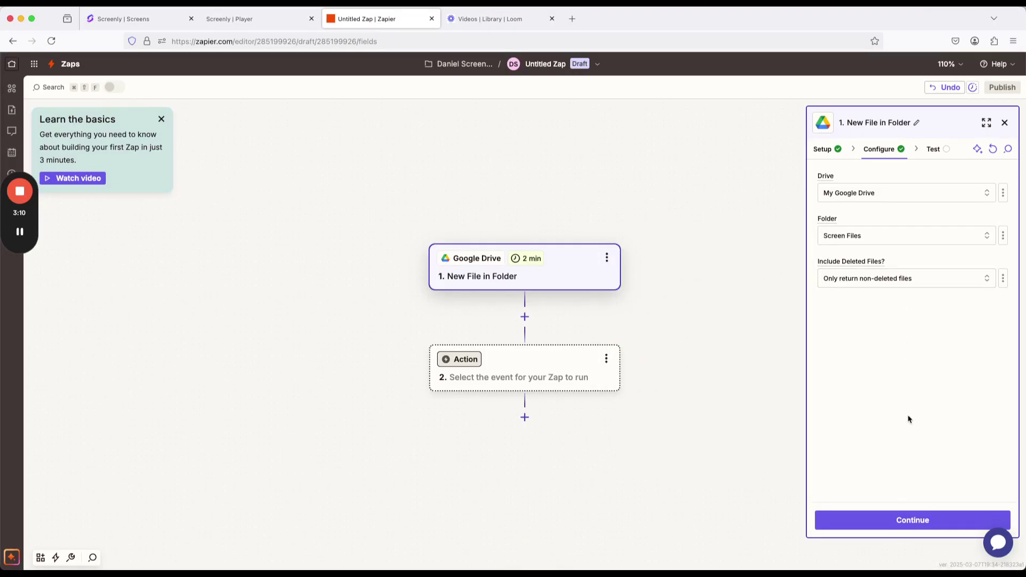
click(922, 522)
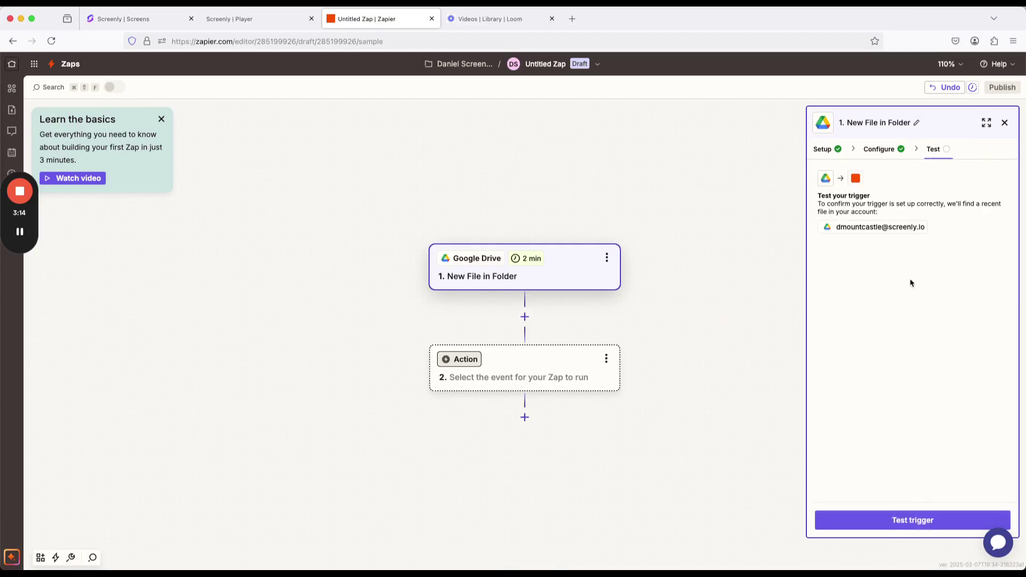
Step: Test the Google Drive trigger and continue with File A as the selected record
click(899, 520)
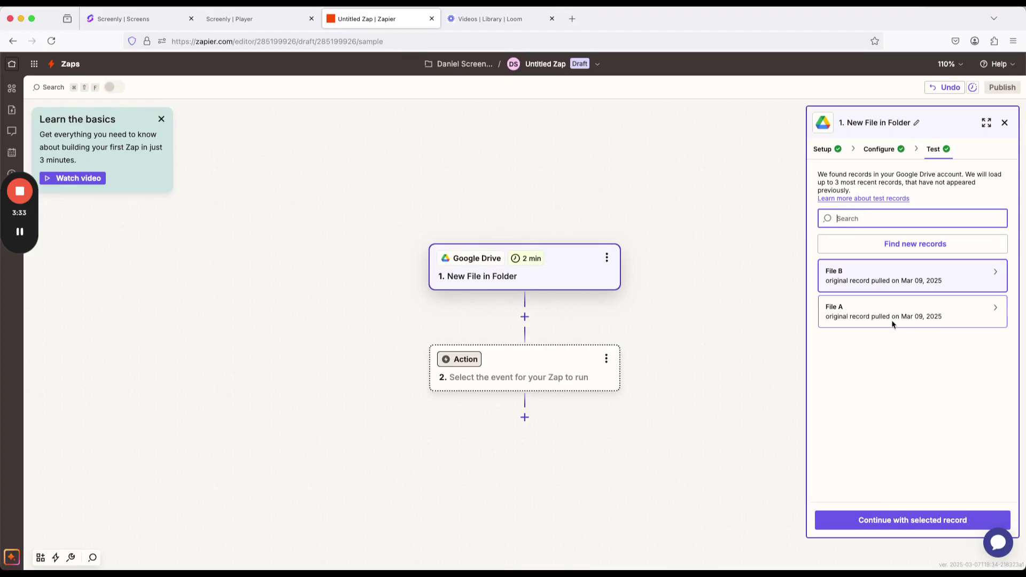
click(892, 314)
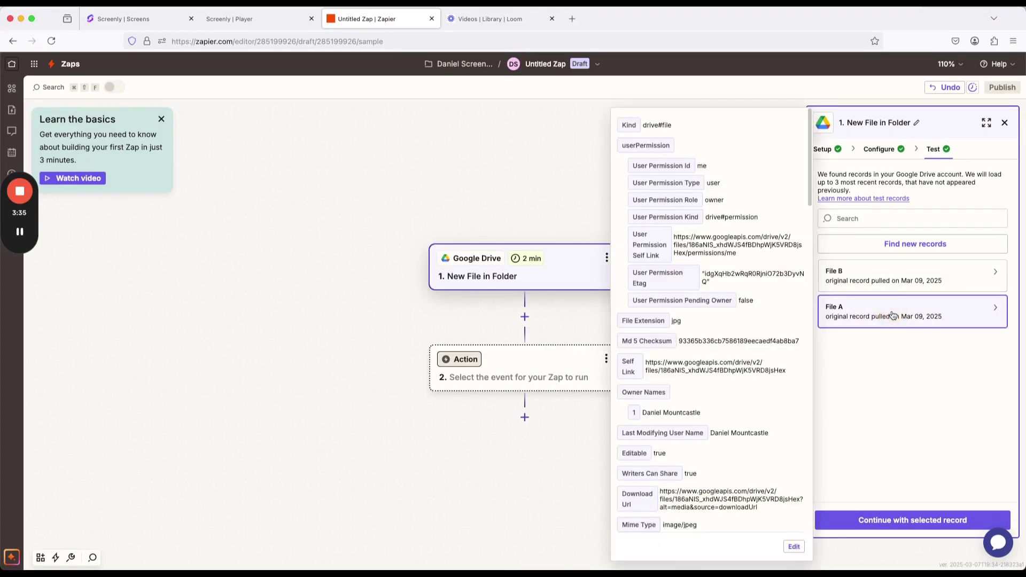
click(890, 520)
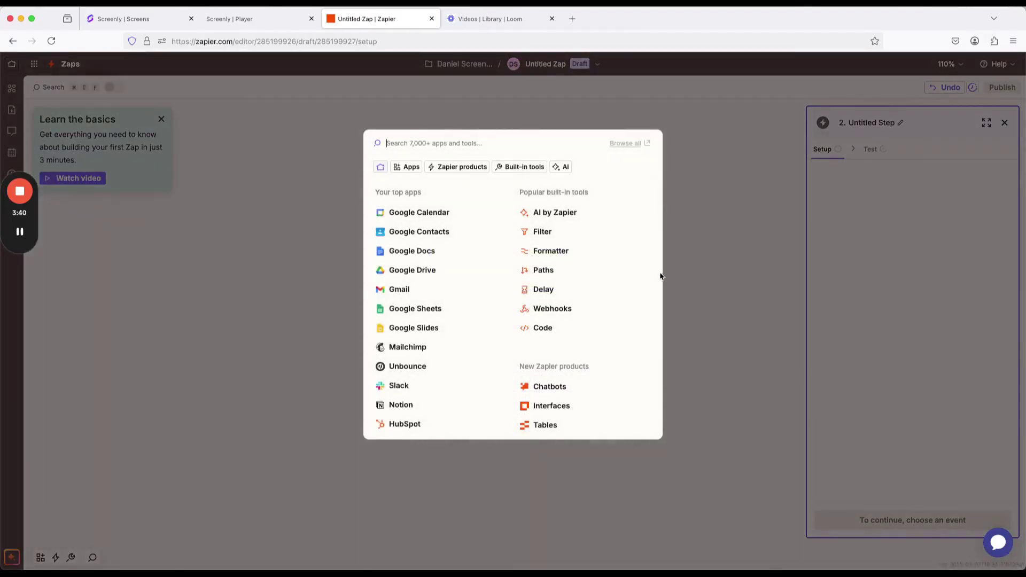
Step: Search the action apps for screenly and choose Screenly as the app for the Zap's second step
click(680, 180)
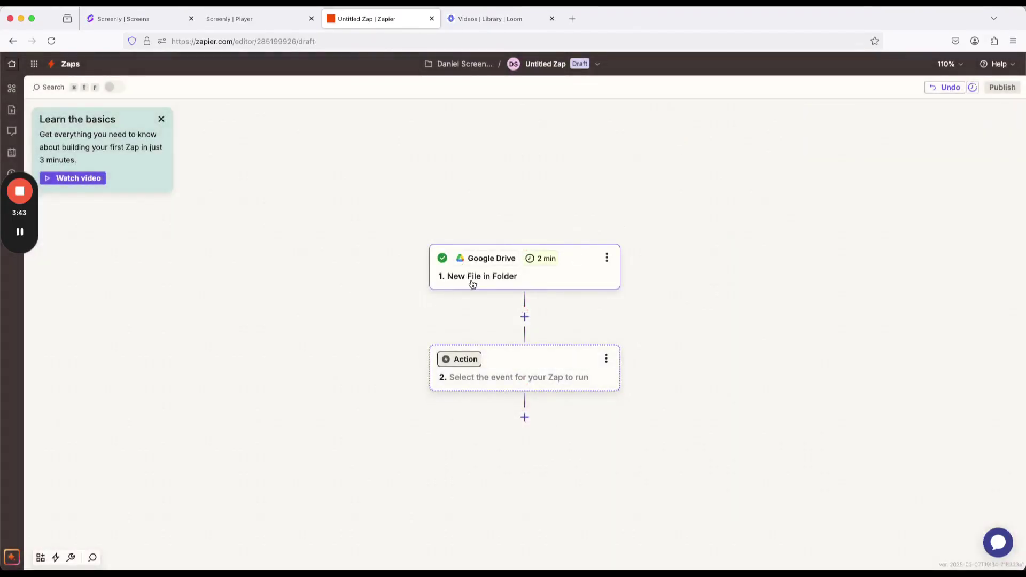
click(466, 360)
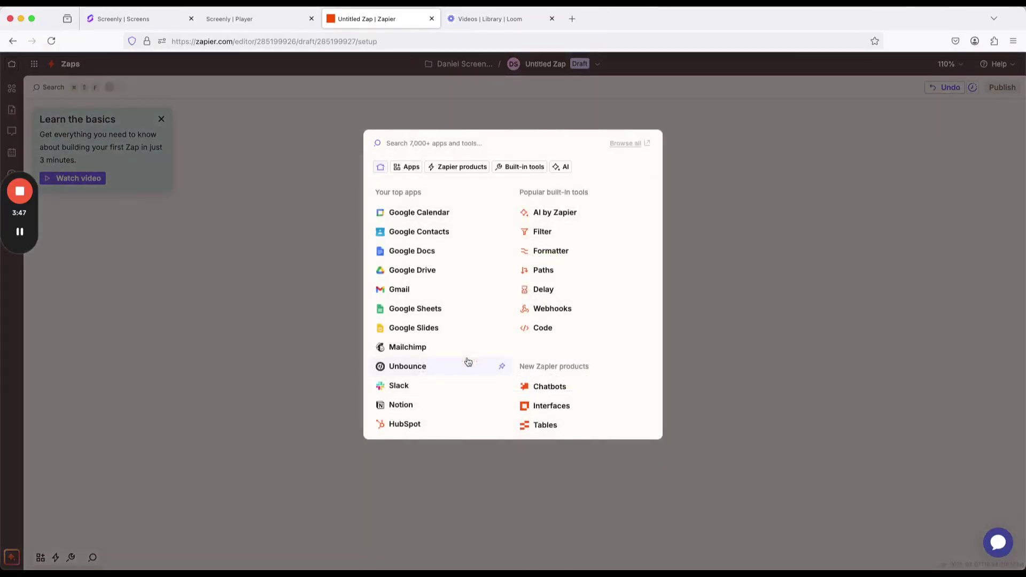
text(screenly)
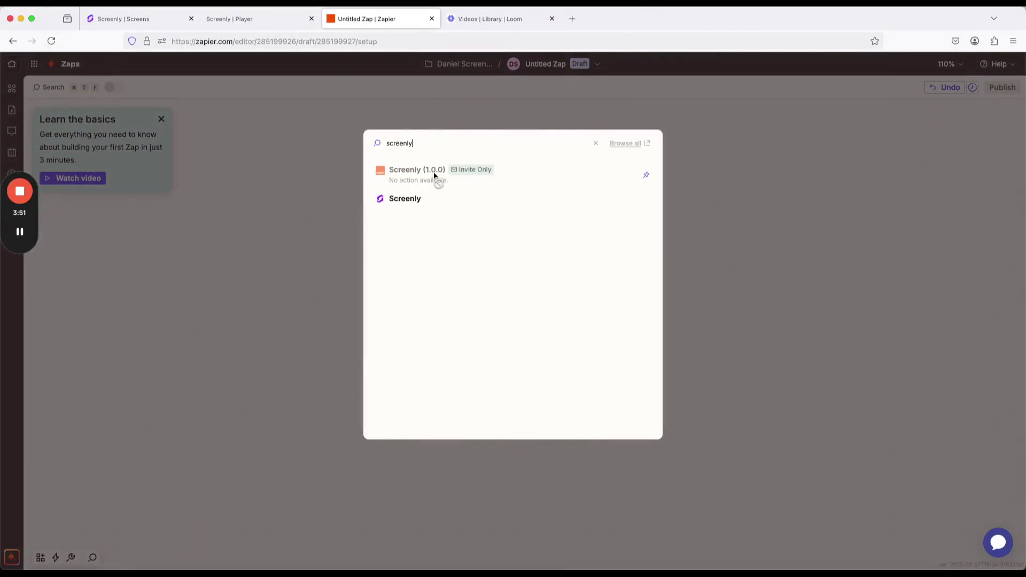
click(427, 198)
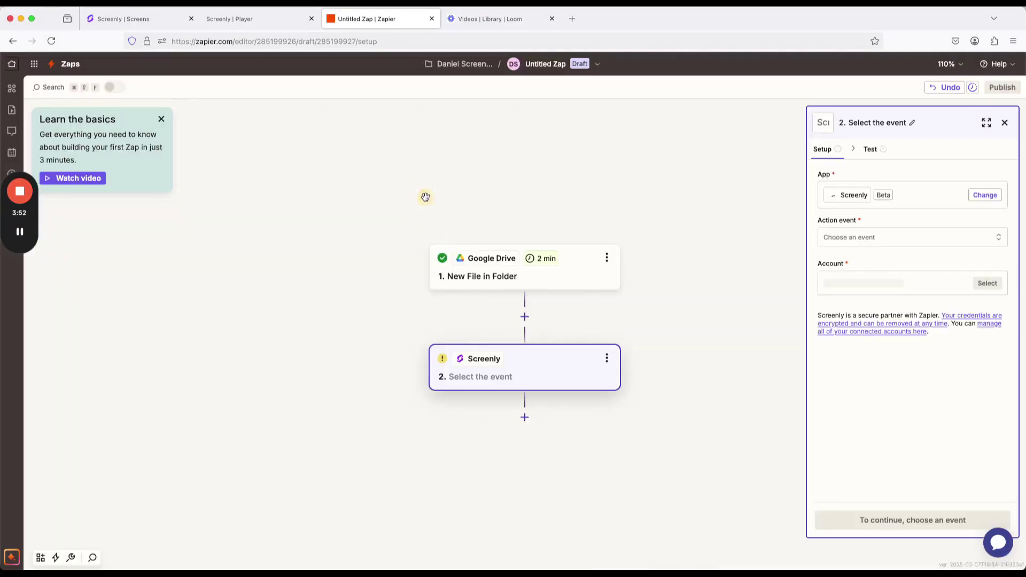
Step: Set the Screenly step's action event to Complete Workflow and select the Screenly #2 account
click(859, 242)
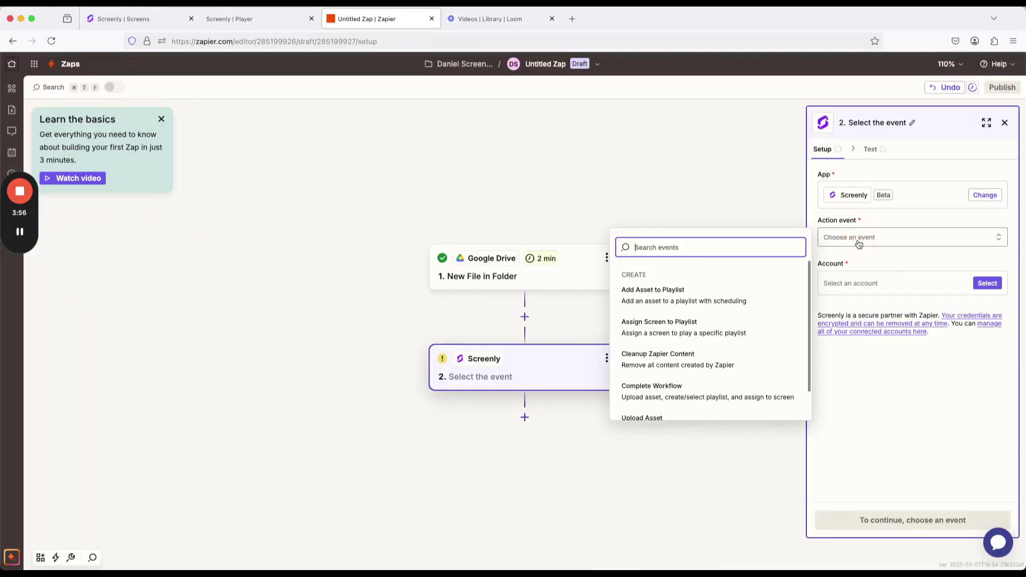
click(660, 399)
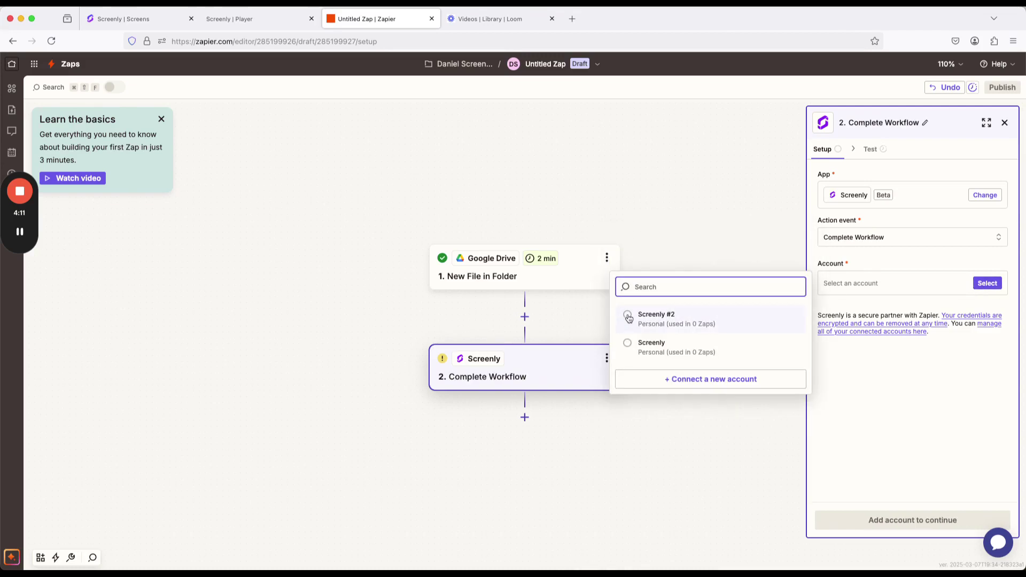
click(628, 318)
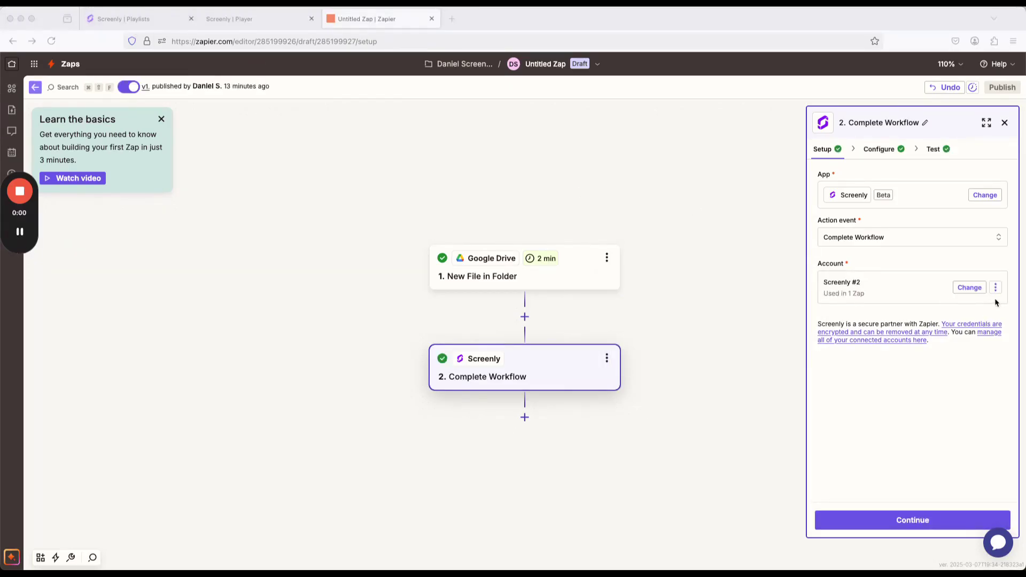
Step: Open the form for connecting a new Screenly account to view its API key requirement
click(997, 290)
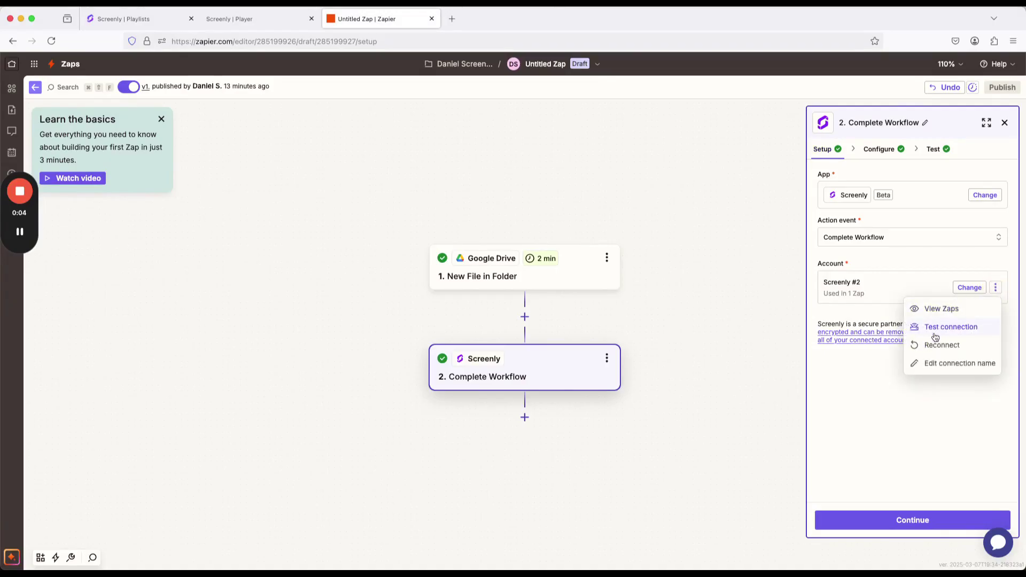
click(967, 288)
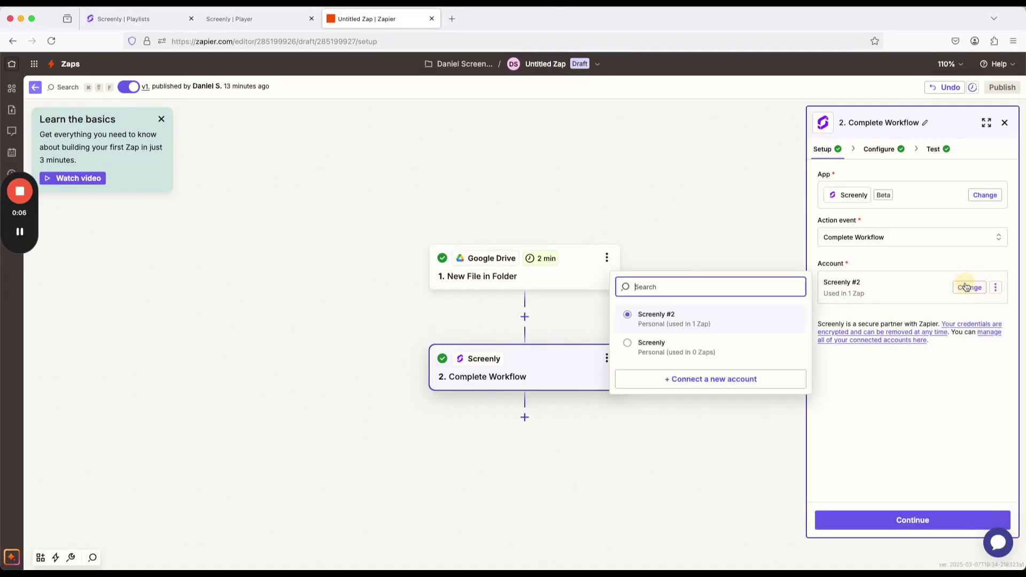
click(725, 380)
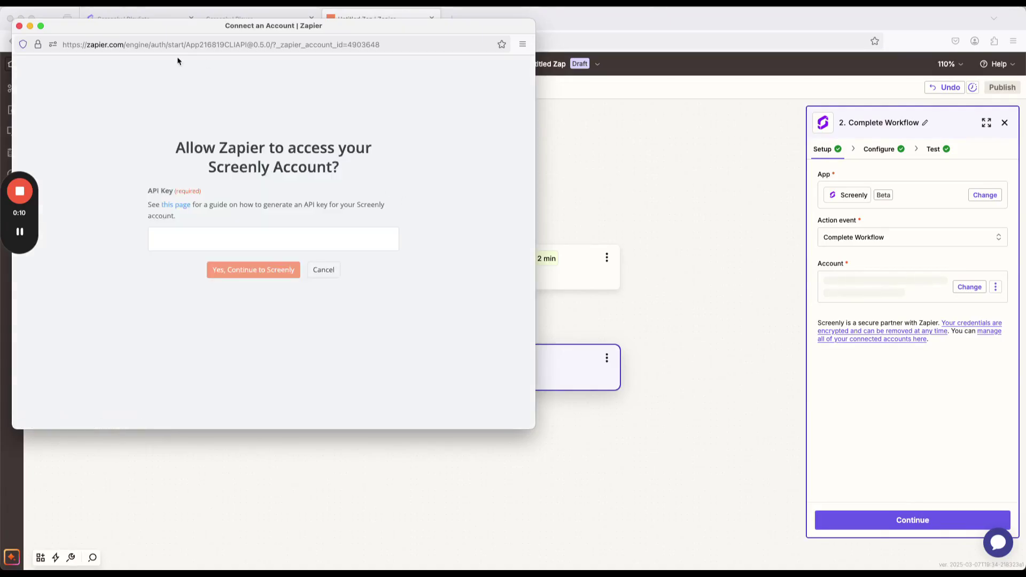
drag(158, 30, 475, 79)
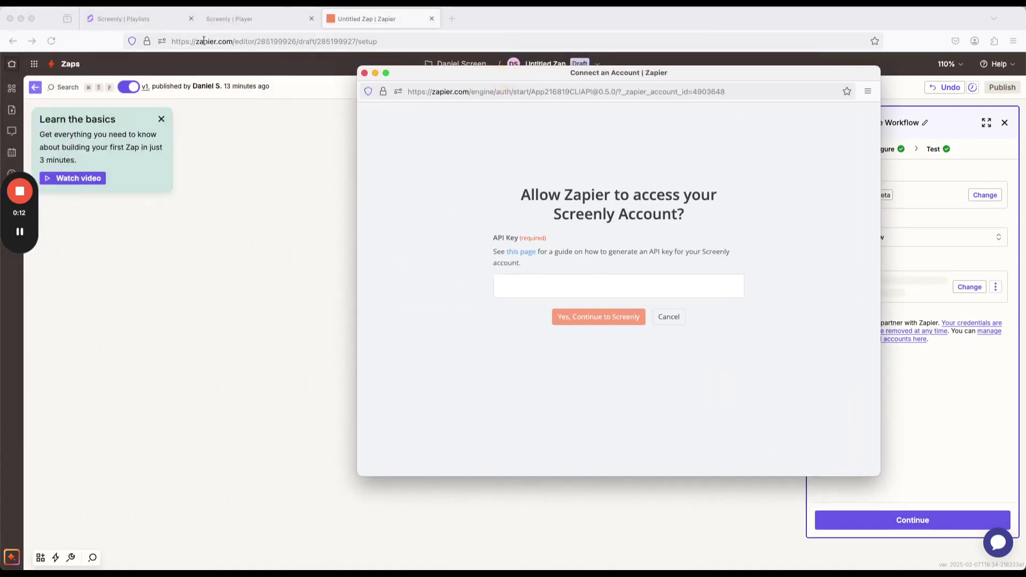
Step: Switch to Screenly and show the account's API tokens in the security settings
click(142, 22)
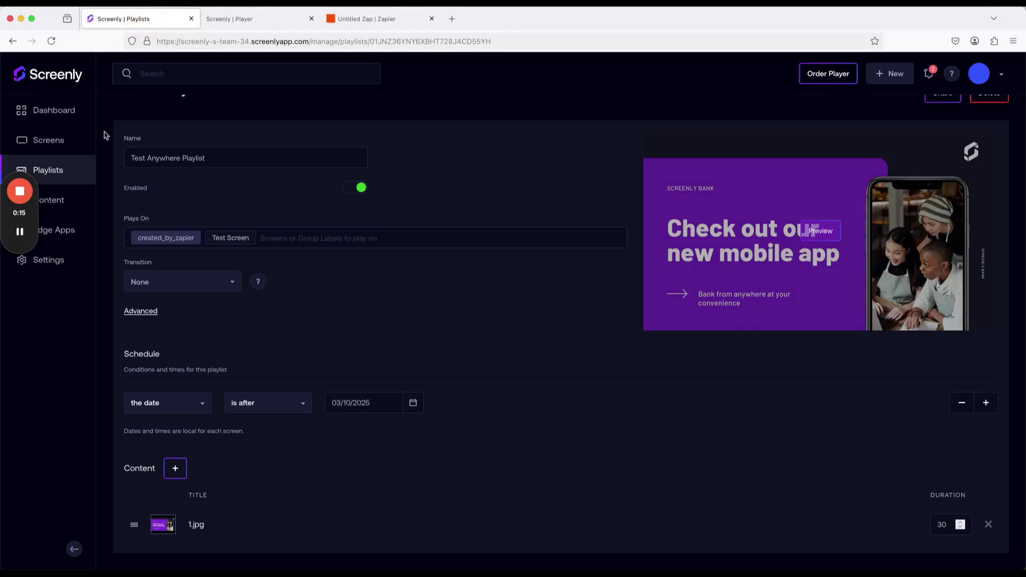
click(63, 259)
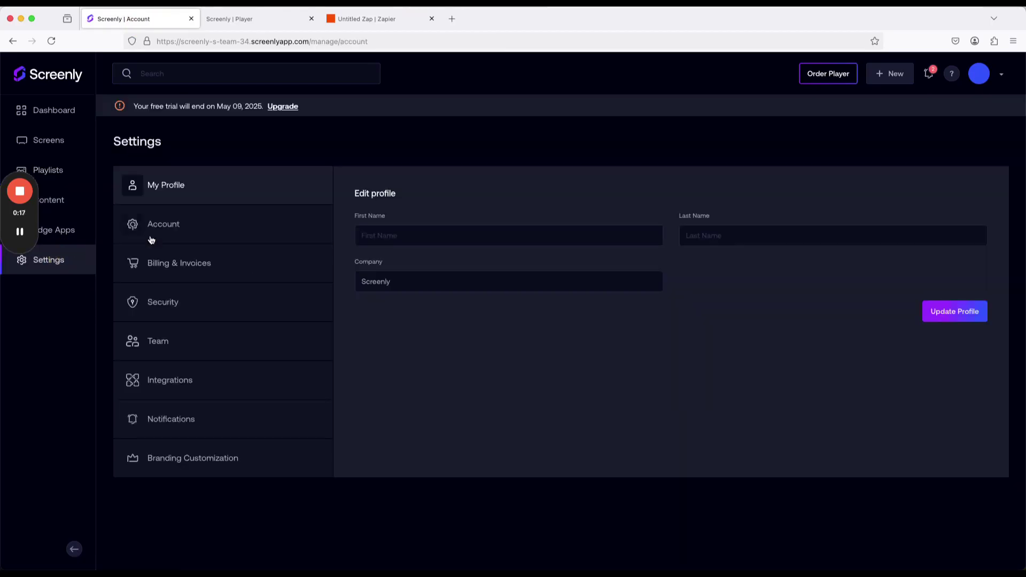
click(175, 301)
scroll(845, 293, down, 2)
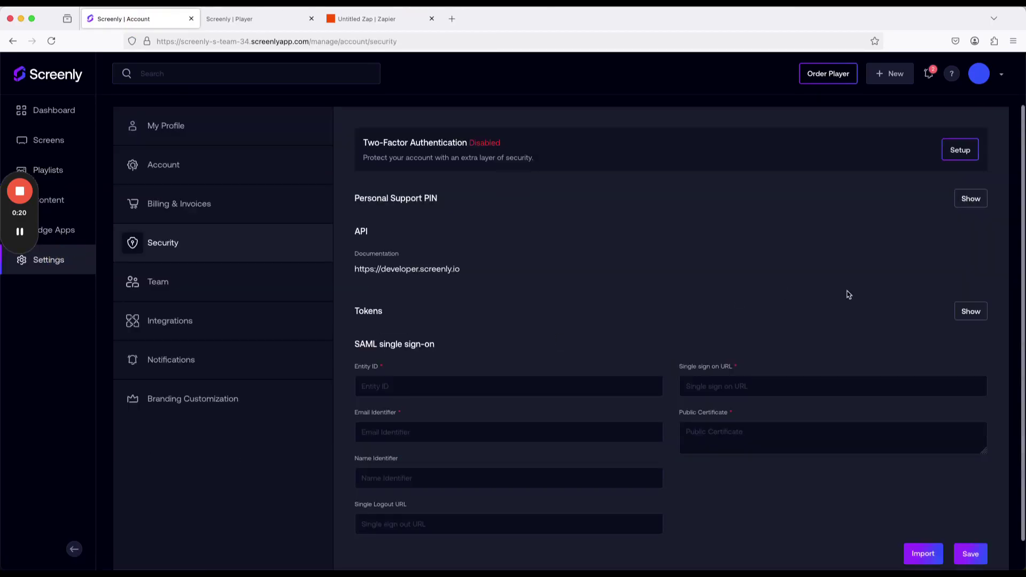
click(972, 313)
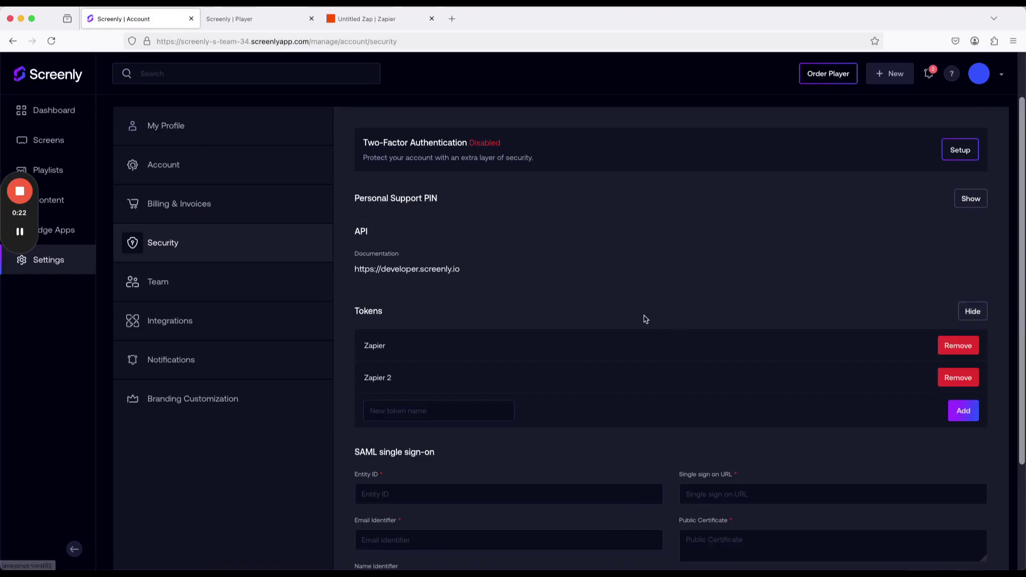
Step: Enter Zapier 3 as the name for a new Screenly API token
scroll(646, 319, down, 2)
click(396, 363)
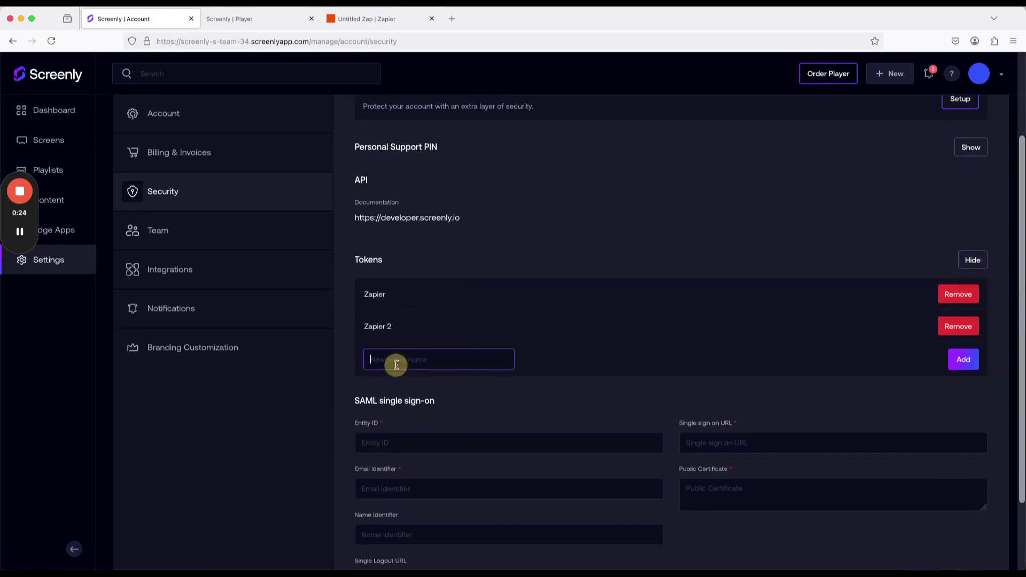
text(Zapie)
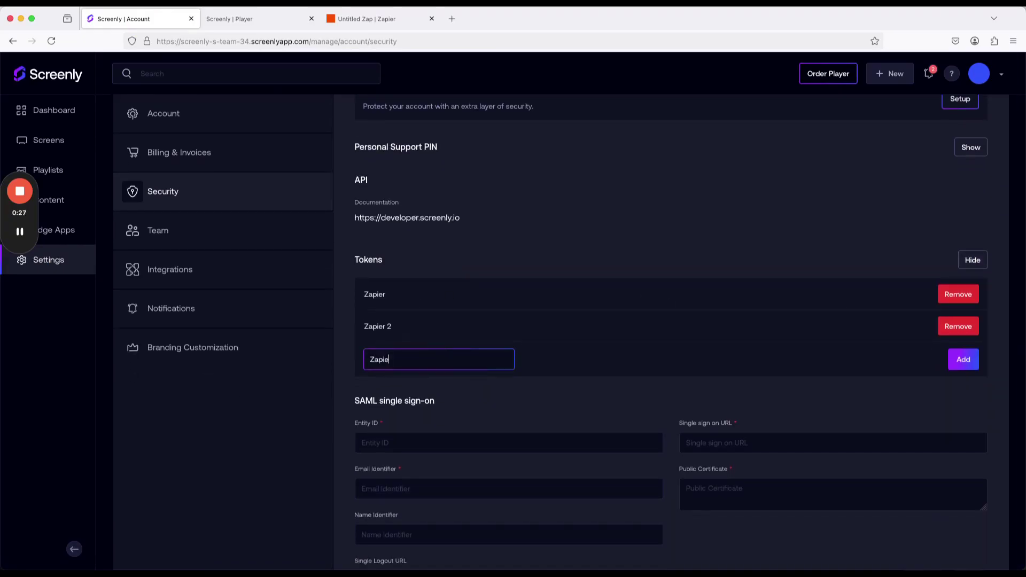
text(r 3)
Step: Return to the Zap and start connecting a new Screenly account for the Complete Workflow step
click(374, 20)
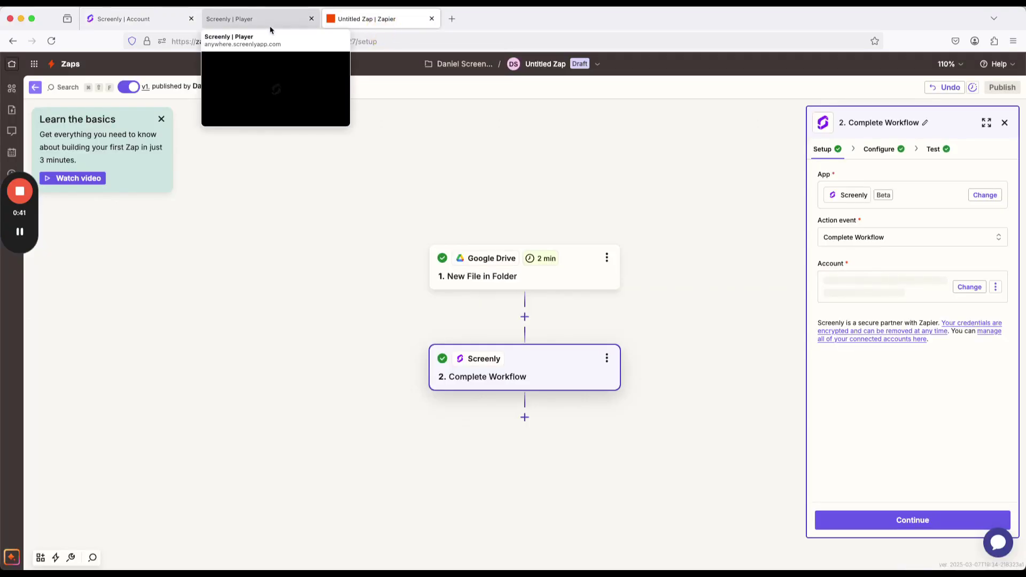
click(970, 287)
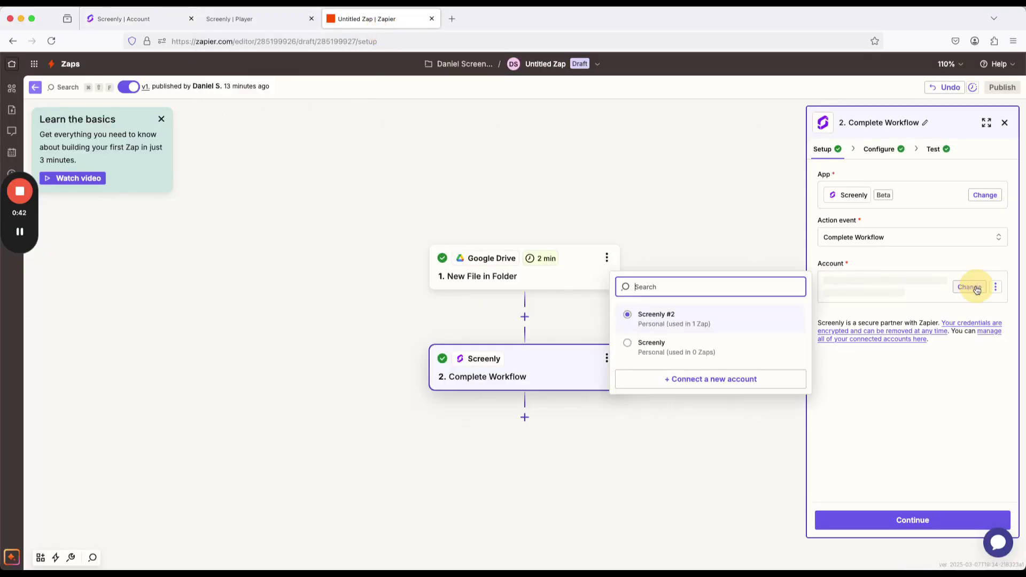
click(743, 380)
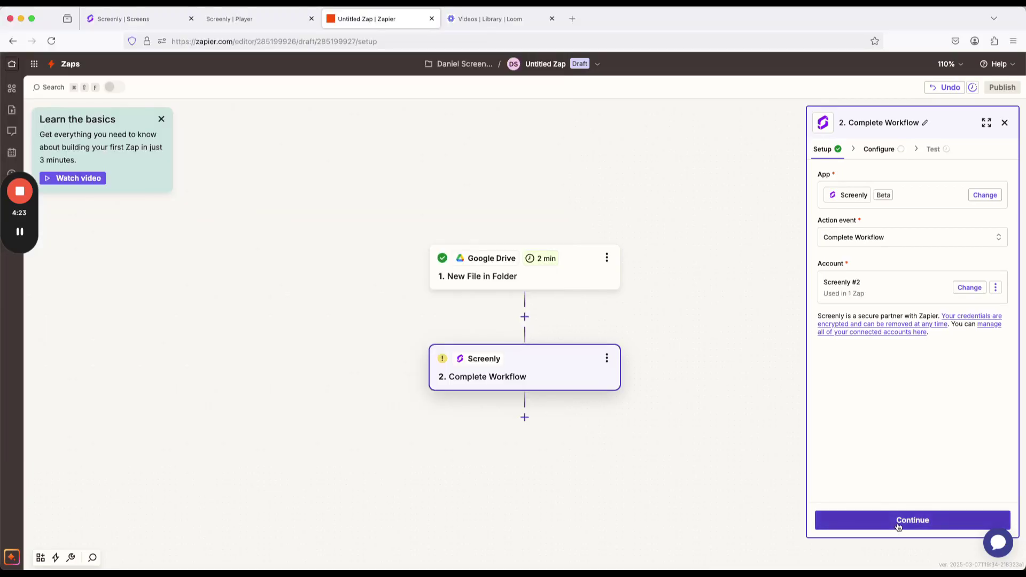
Step: Continue to the action's configuration and map File URL to the Google Drive File and Asset Title to its Title
click(898, 526)
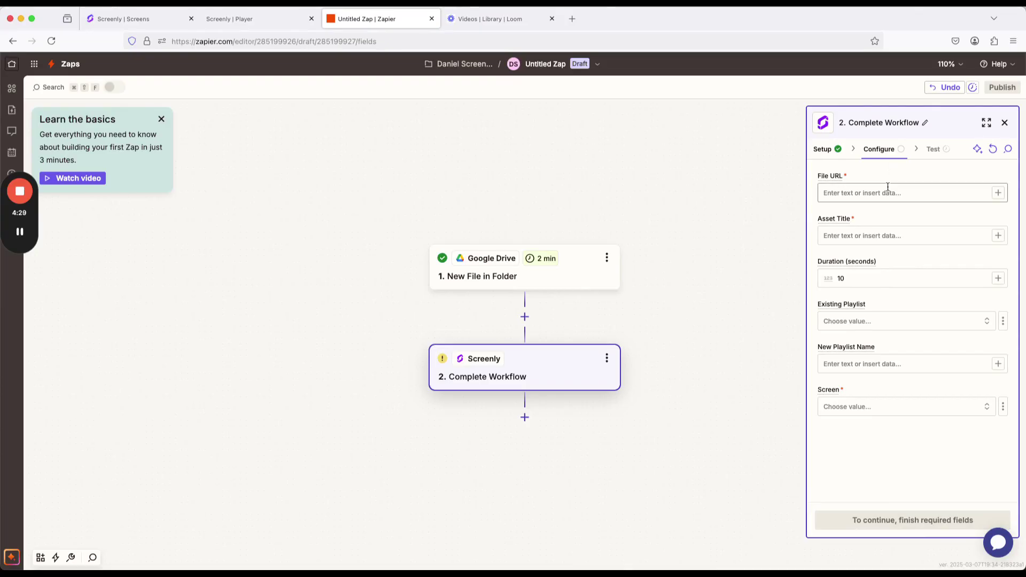
click(888, 192)
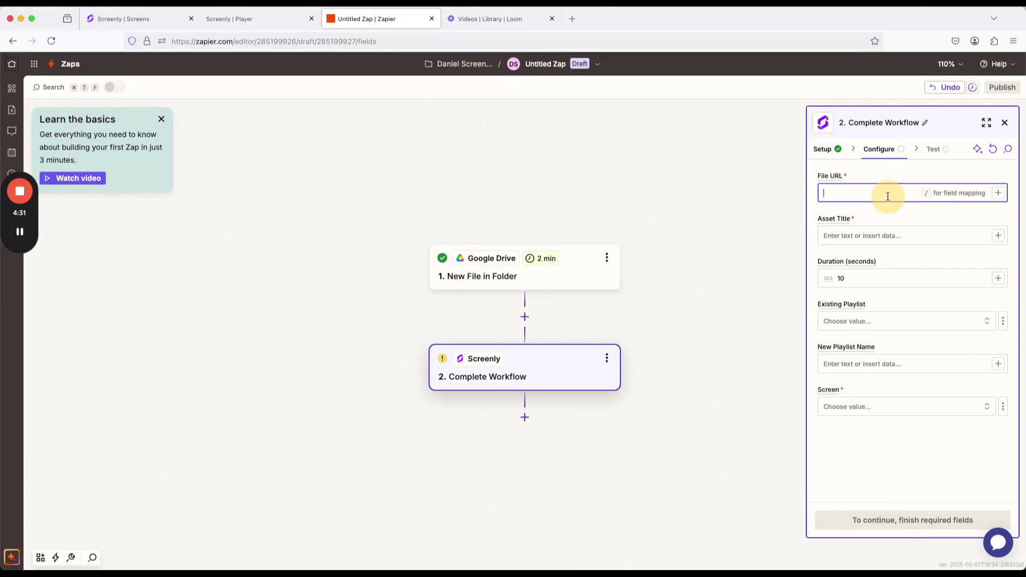
click(998, 193)
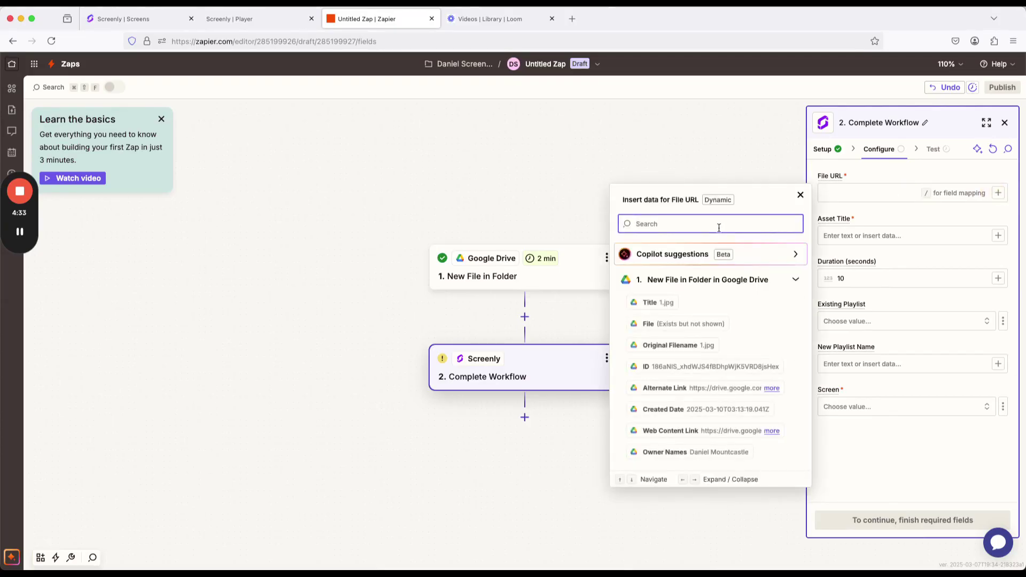
click(663, 325)
click(998, 236)
click(659, 348)
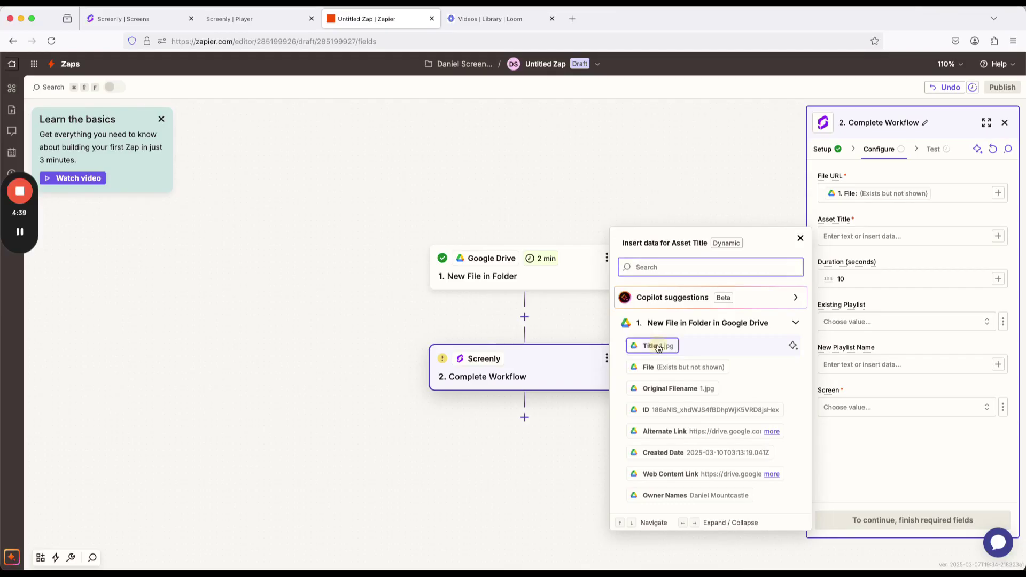
Step: Set the duration to 30 seconds and the new playlist name to Test Anywhere Playlist
click(842, 280)
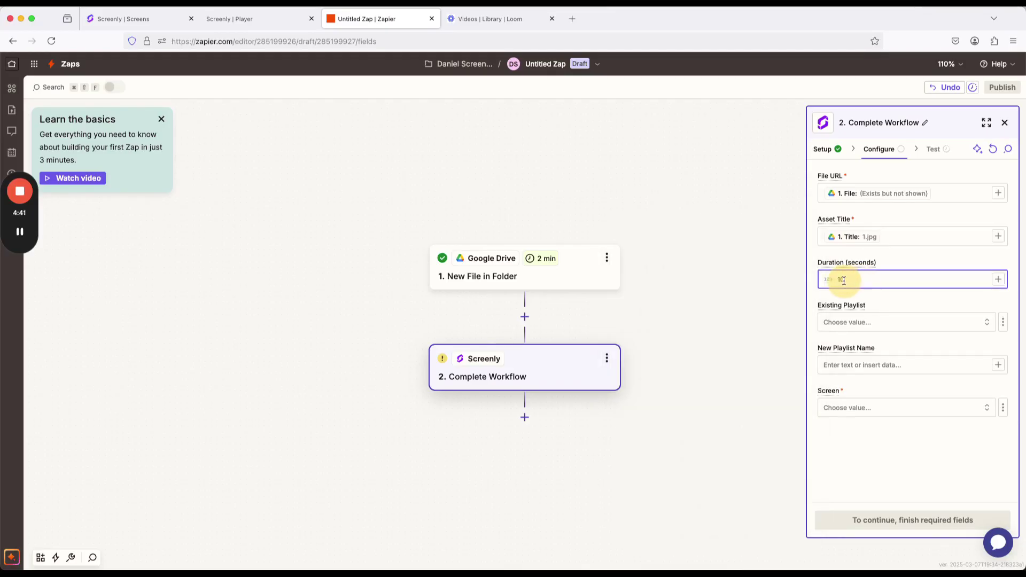
text(30)
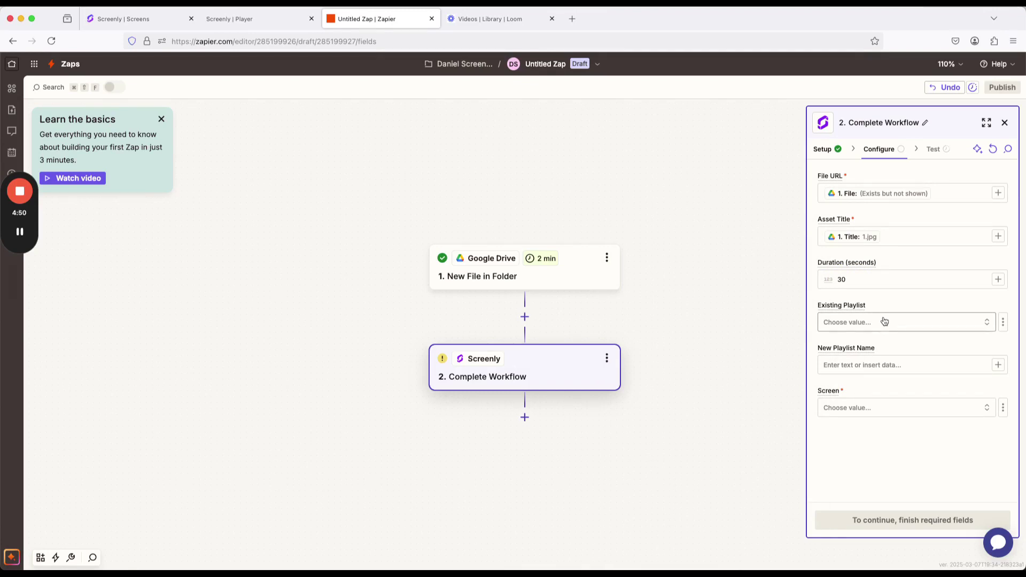
click(880, 365)
text(Test A)
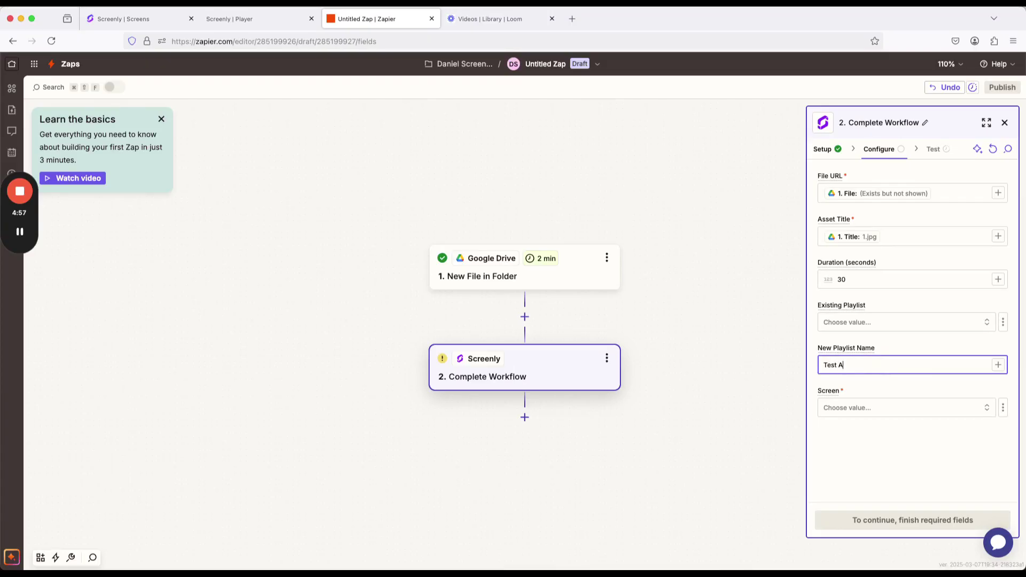
text(nywhere Playlist)
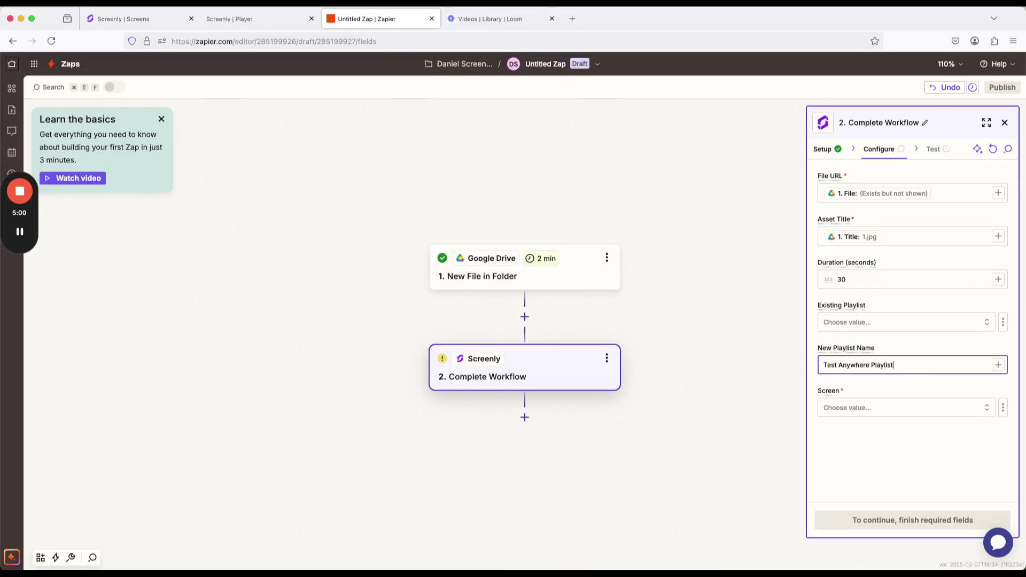
Step: Choose Test Screen as the screen and run the test of the Complete Workflow step
click(893, 411)
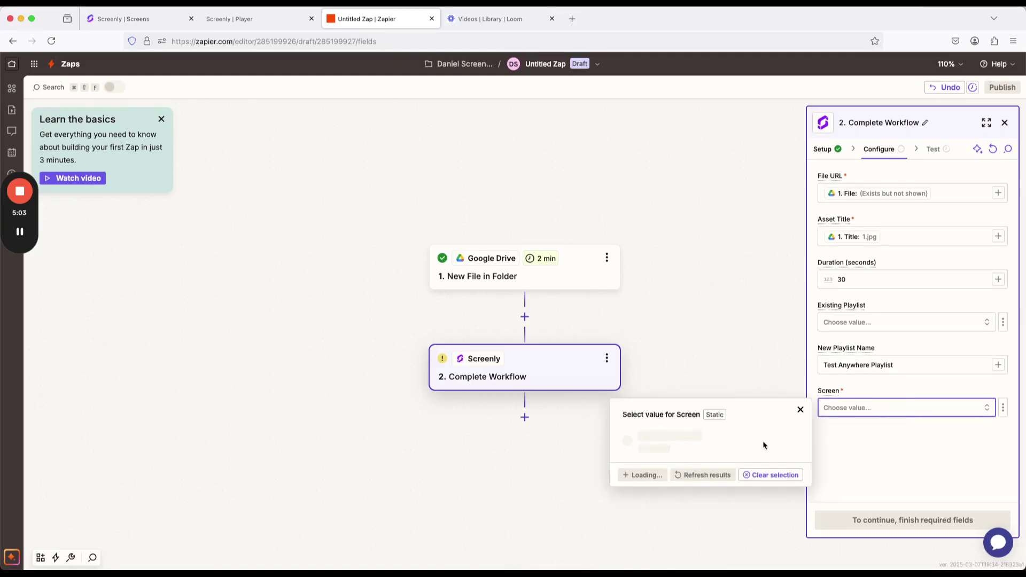
click(631, 440)
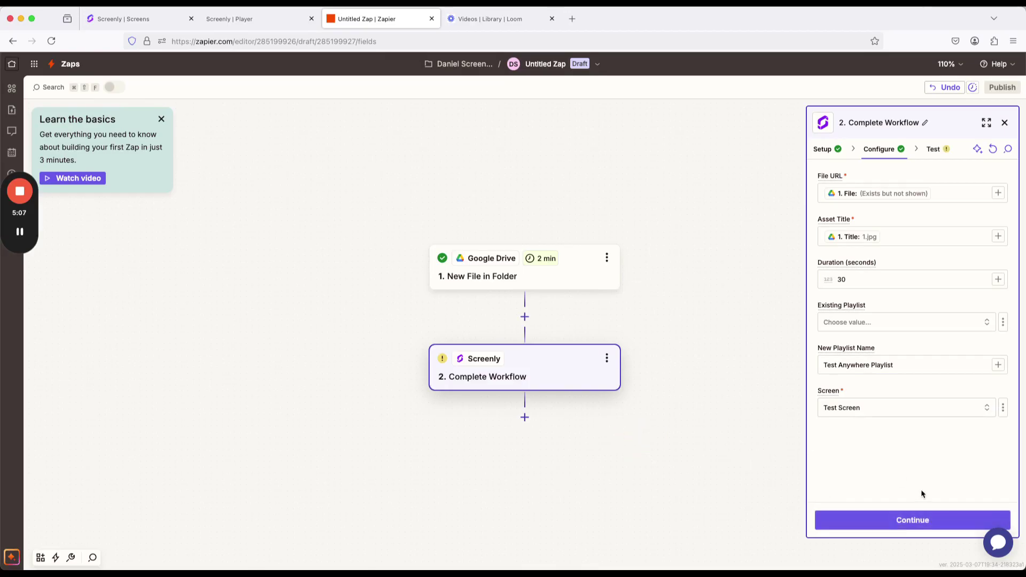
click(911, 520)
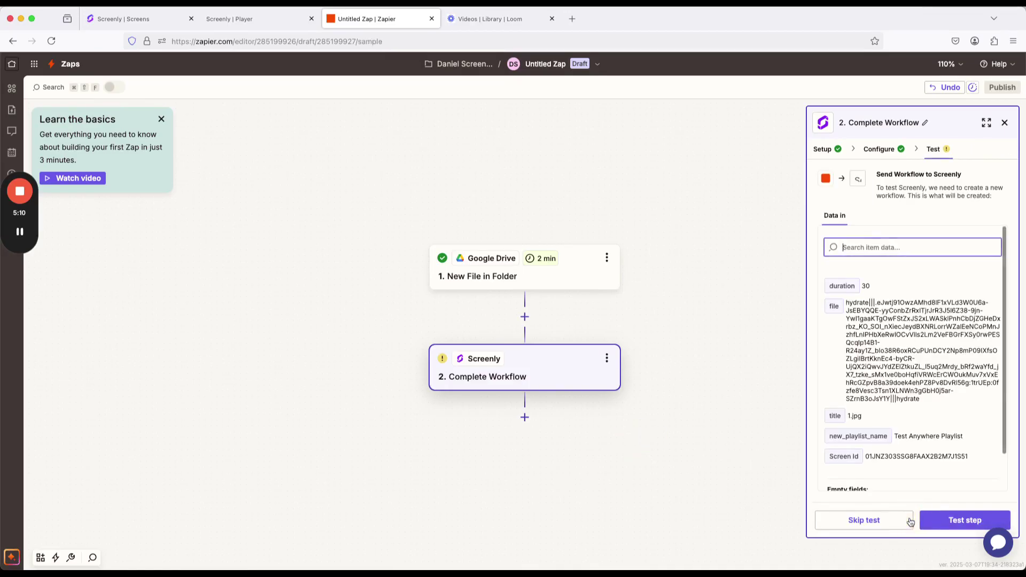
click(952, 525)
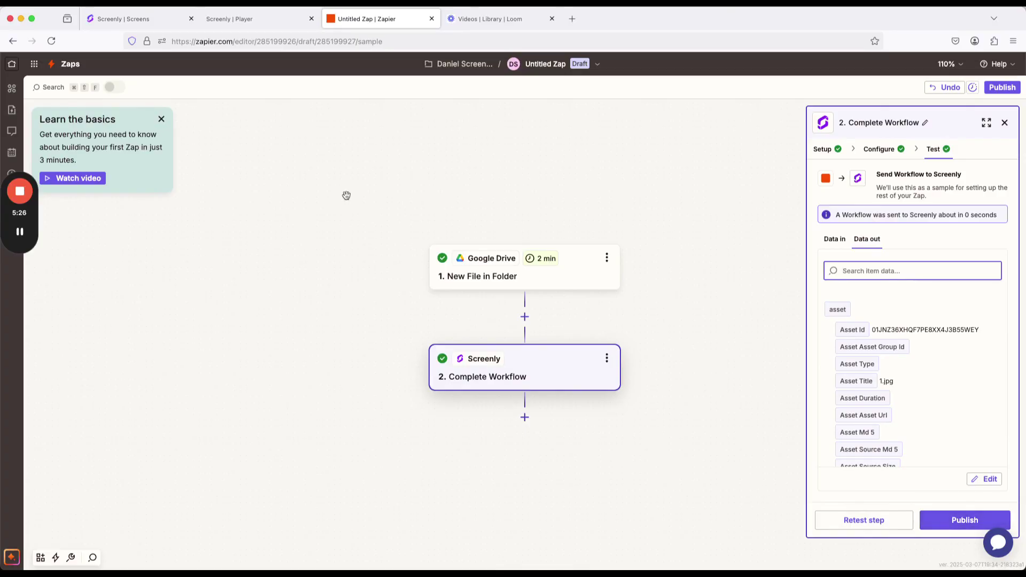
Step: Switch to Screenly and examine the settings and content of Test Anywhere Playlist
click(138, 20)
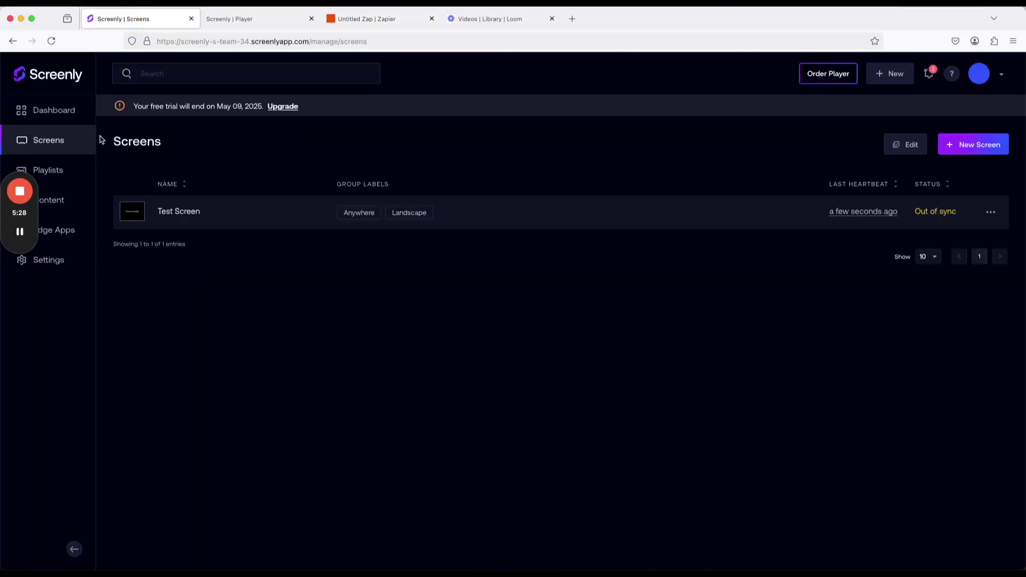
click(48, 171)
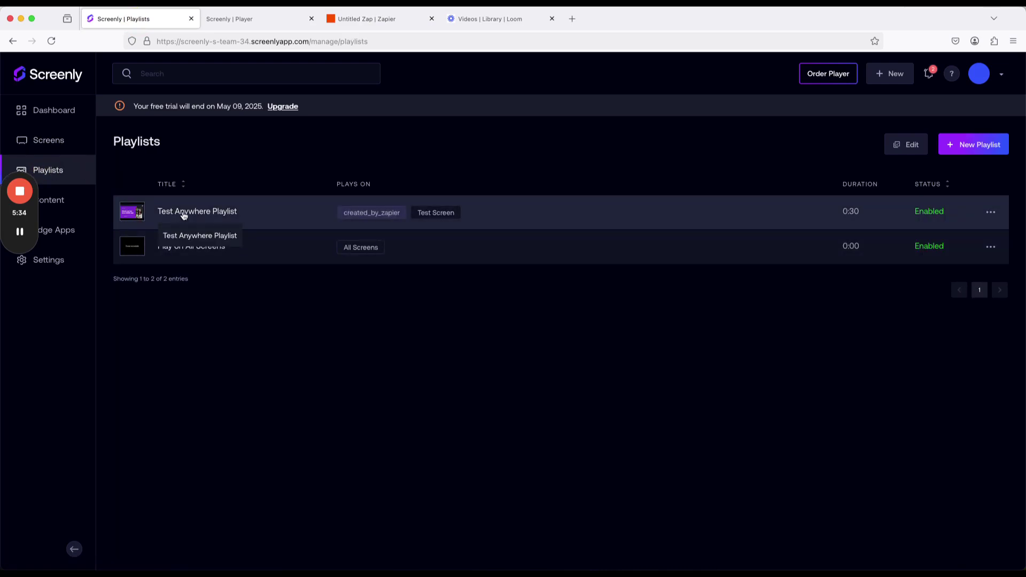
click(197, 214)
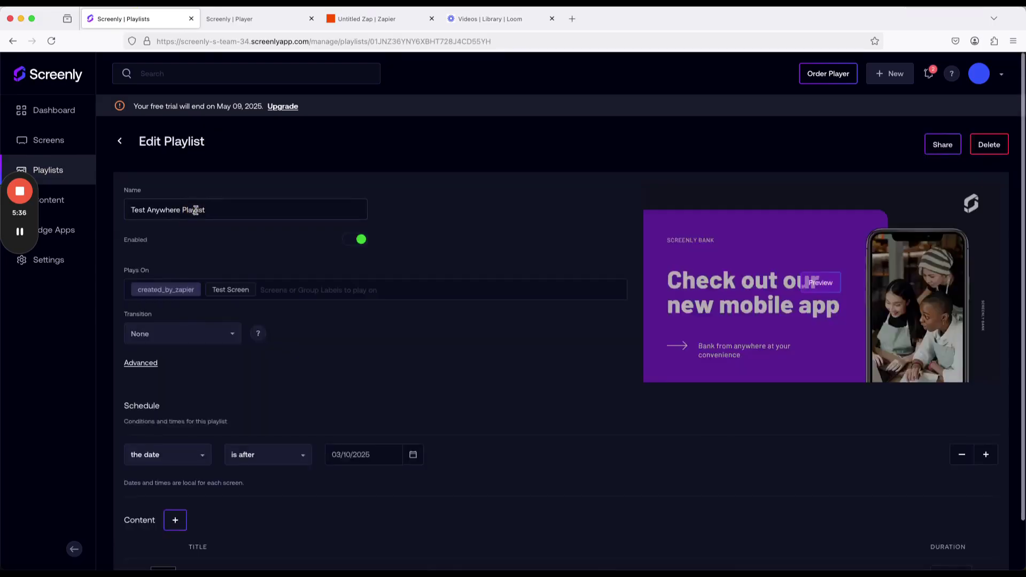
click(115, 141)
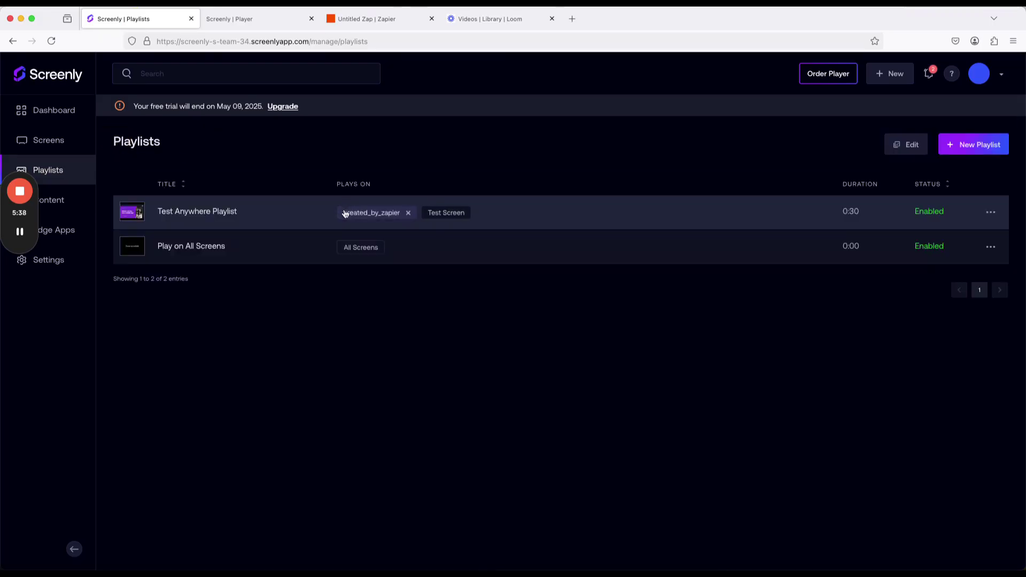
click(224, 211)
scroll(599, 261, down, 1)
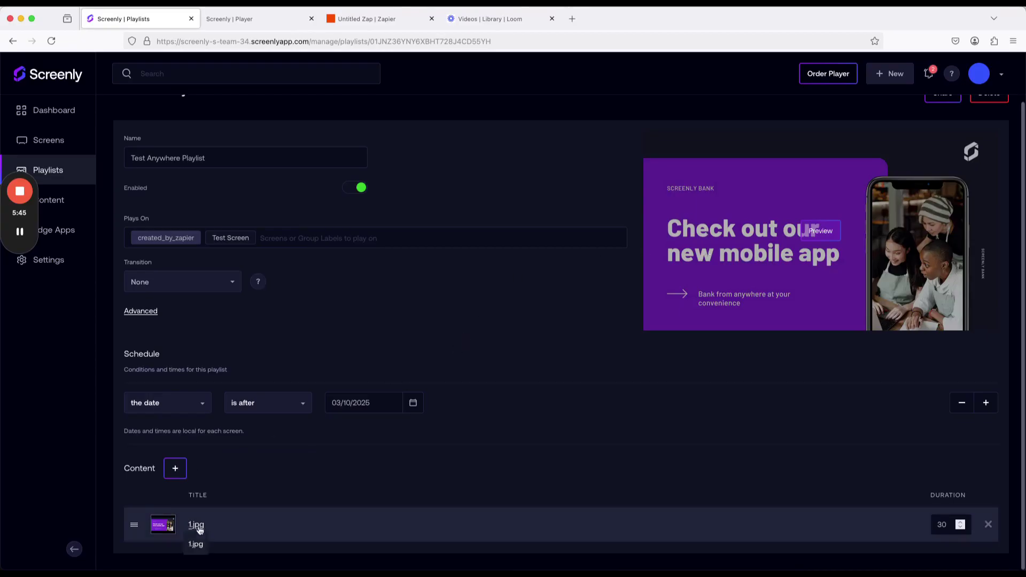
Step: Check the Screenly player's output and preview Test Anywhere Playlist
click(233, 21)
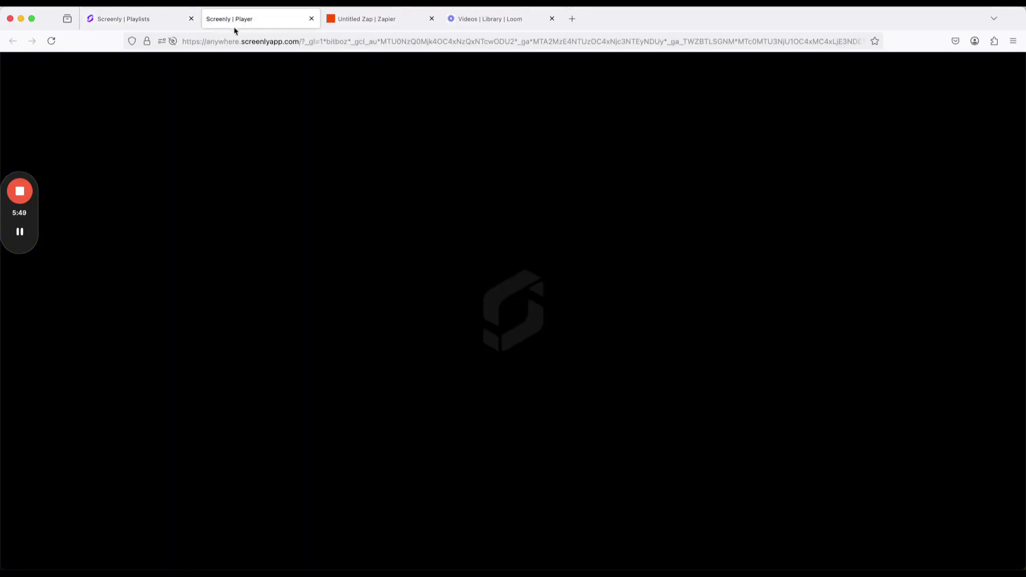
click(147, 19)
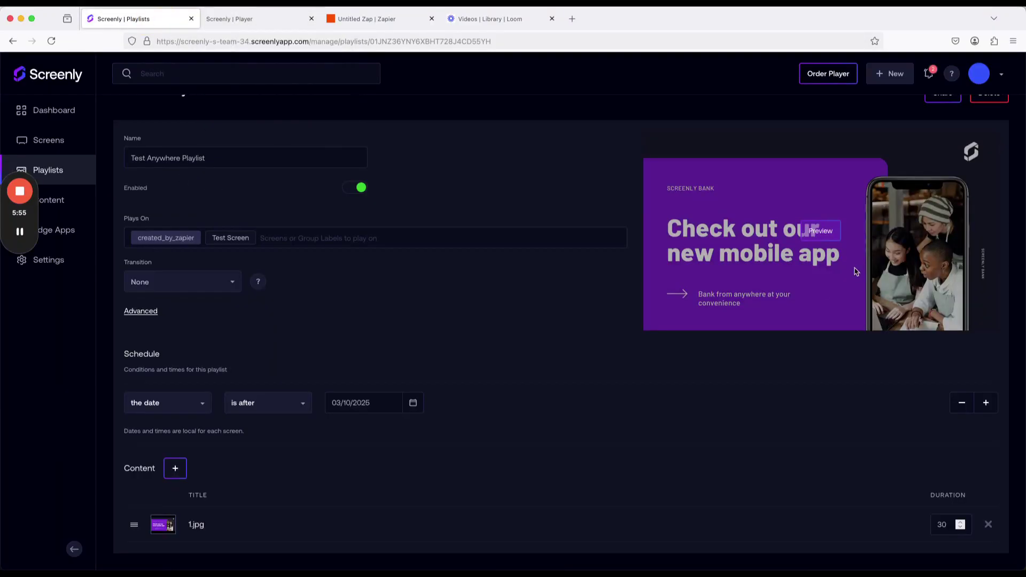
click(826, 231)
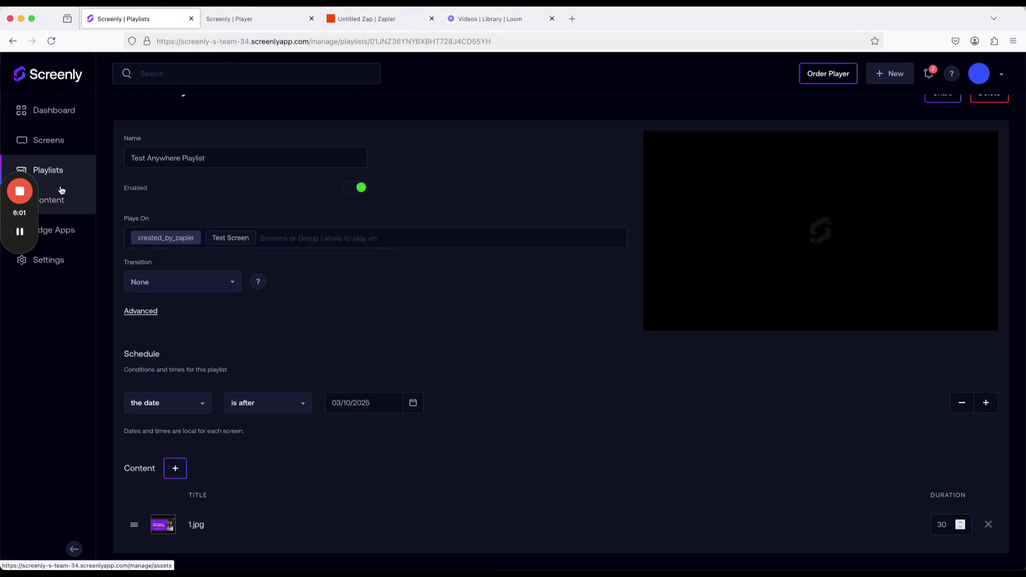
Step: Return to the Zap and publish it
click(390, 20)
click(953, 522)
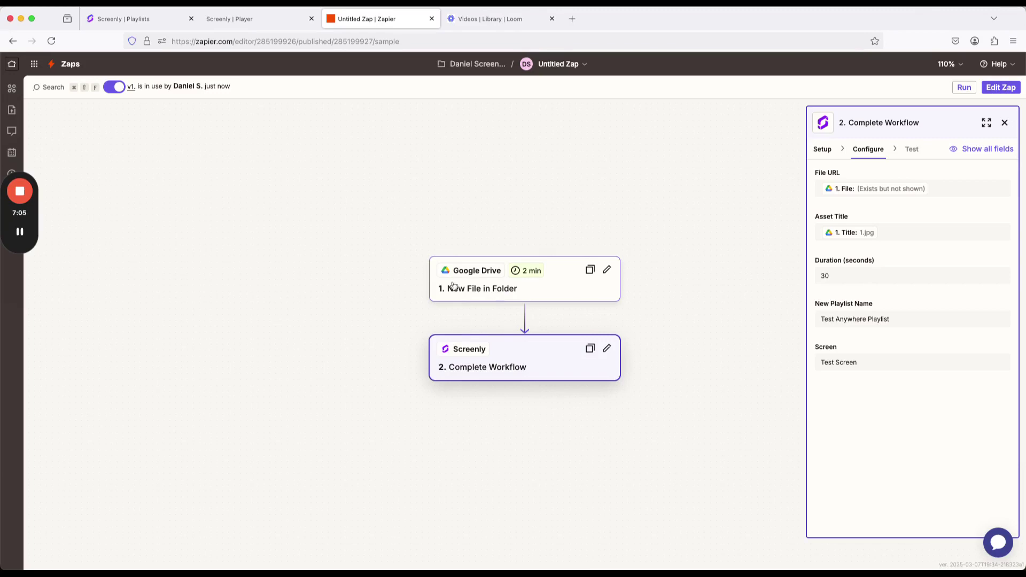
click(18, 198)
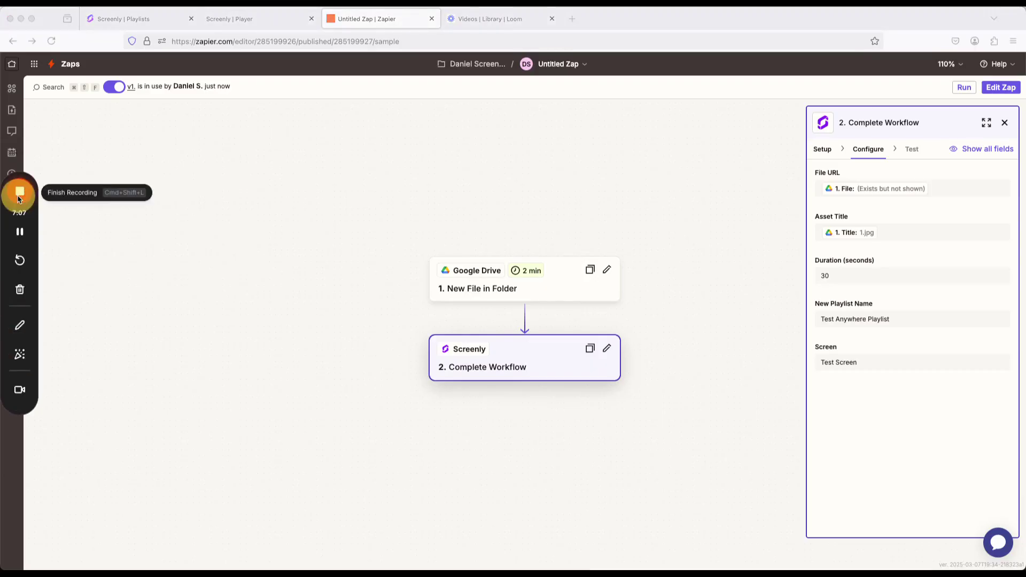